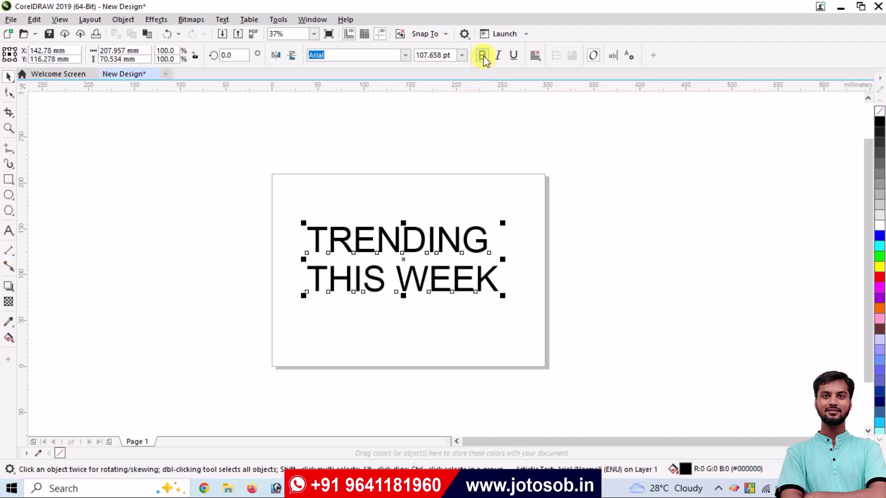
Step: Break the two-line artistic text apart and move the THIS WEEK line below and to the right, partly off the page
left_click(560, 170)
left_click(395, 231)
left_click(123, 20)
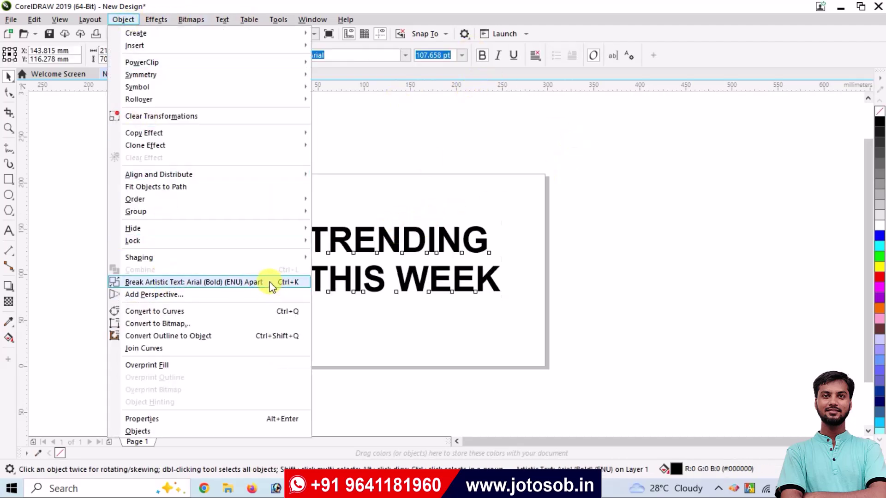
left_click(270, 281)
left_click(602, 293)
left_click(409, 293)
left_click_drag(409, 293, 447, 286)
left_click(447, 281)
Step: Set the font of TRENDING to Swis721 Blk BT and enlarge the word to about 237 by 42 mm
left_click(410, 241)
left_click(339, 55)
double_click(338, 56)
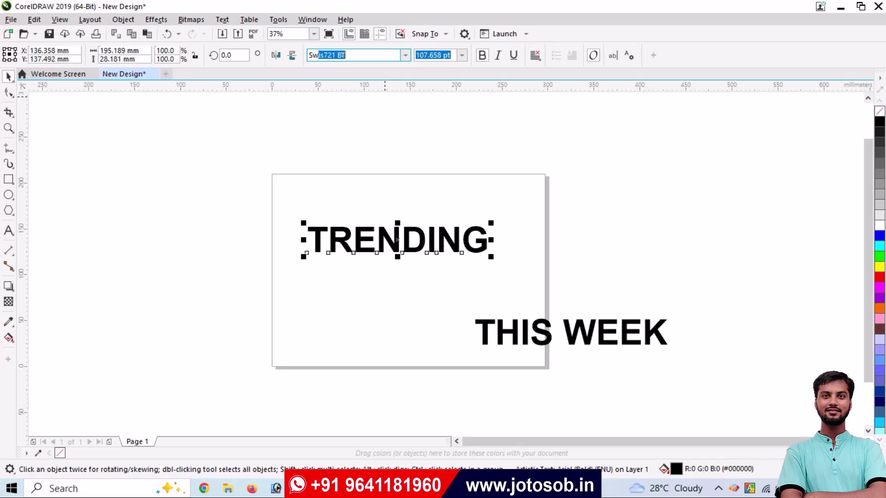
type("Sw")
key("Return")
left_click(406, 55)
mouse_move(414, 170)
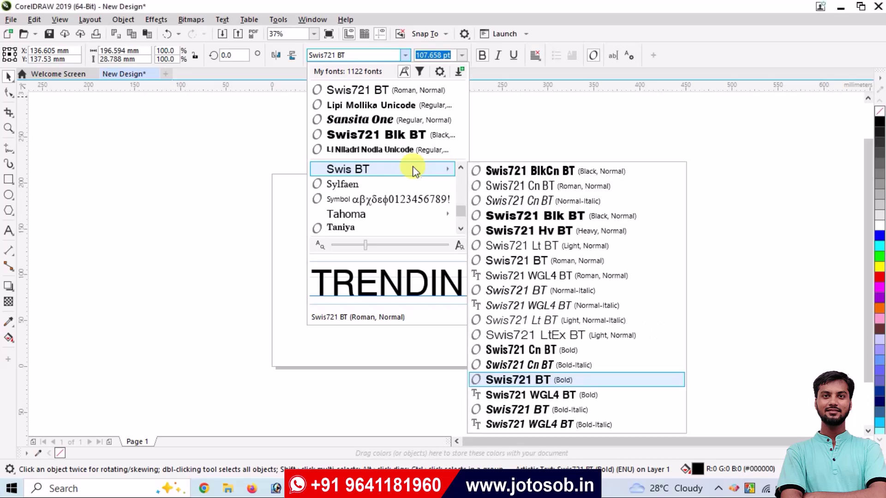
left_click(525, 215)
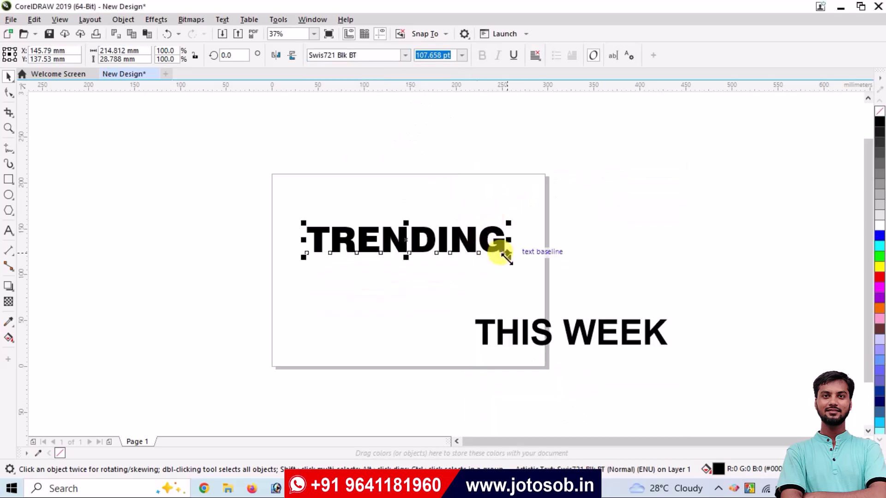
left_click_drag(406, 258, 406, 271)
scroll(406, 271, "up", 2)
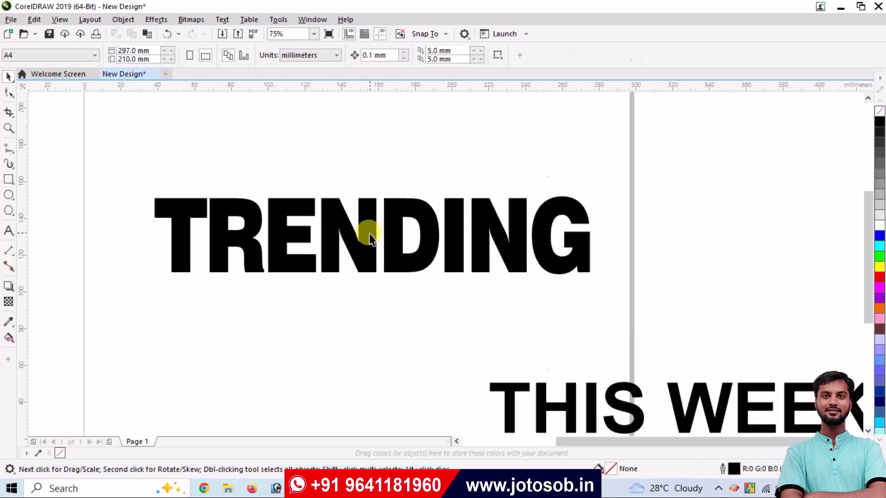
Step: Extrude the TRENDING text toward a vanishing point straight below its centre and break the extrude group apart
left_click(8, 286)
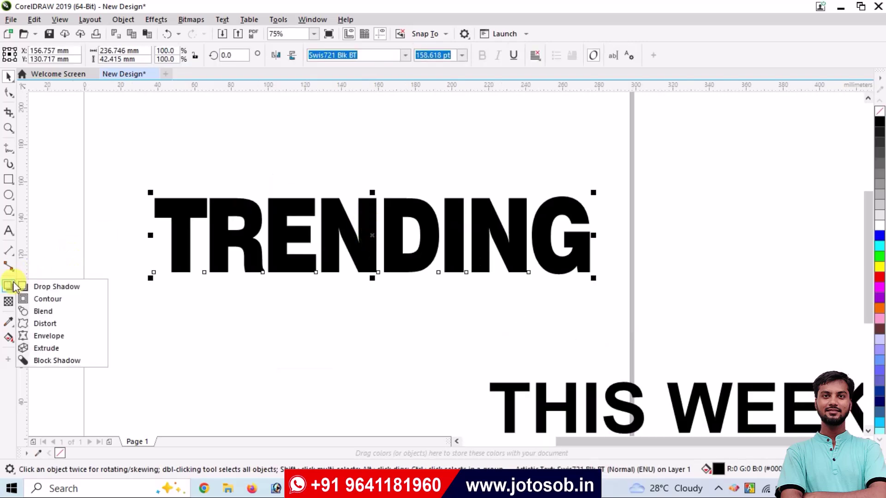
left_click(70, 348)
left_click_drag(369, 234, 373, 340)
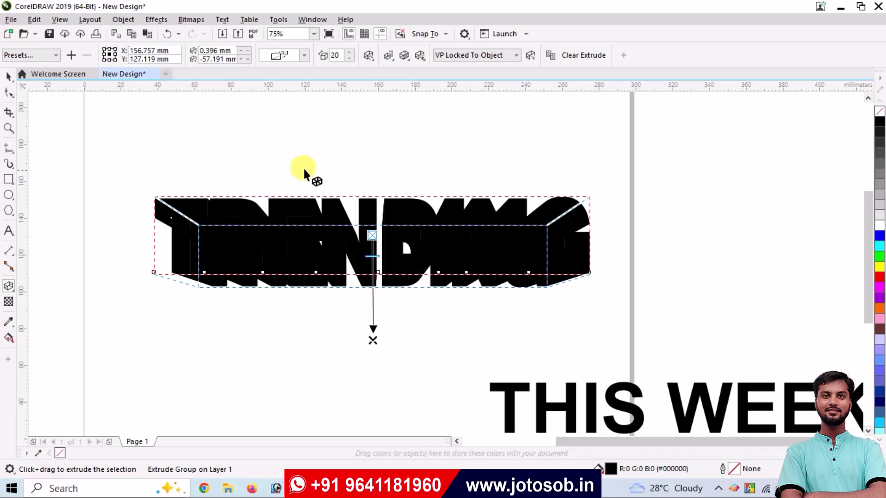
left_click(8, 78)
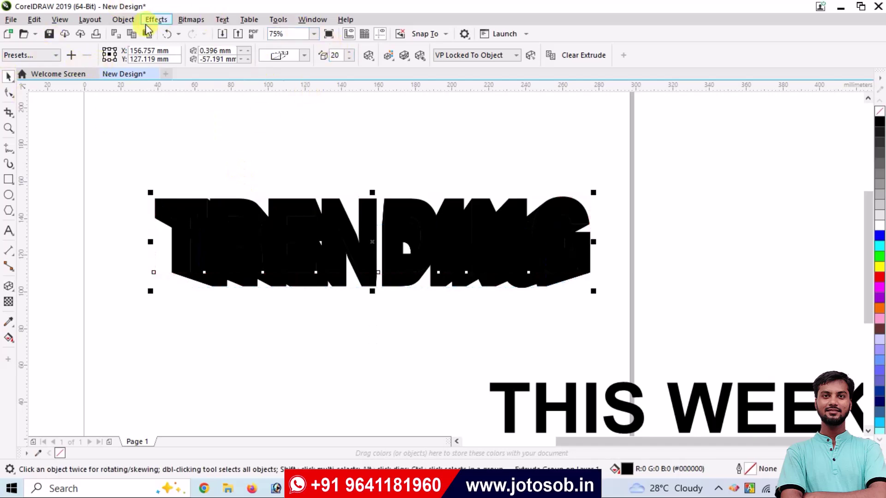
left_click(123, 19)
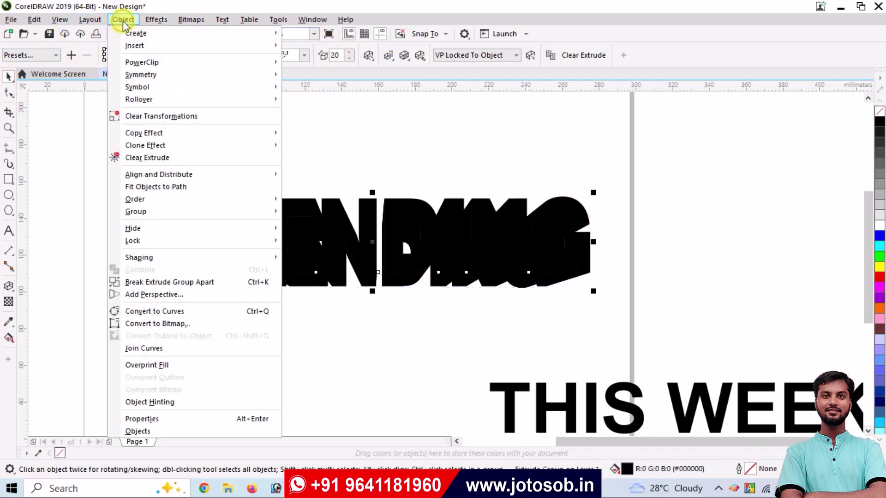
left_click(178, 282)
left_click(175, 142)
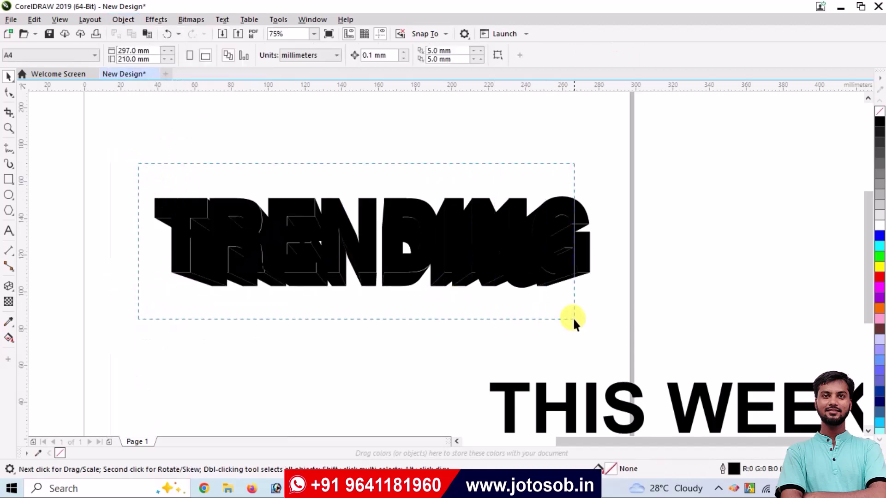
Step: Ungroup and weld the extrusion pieces into a single shape and fill it with light gray (#B3B3B3)
left_click_drag(571, 317, 572, 318)
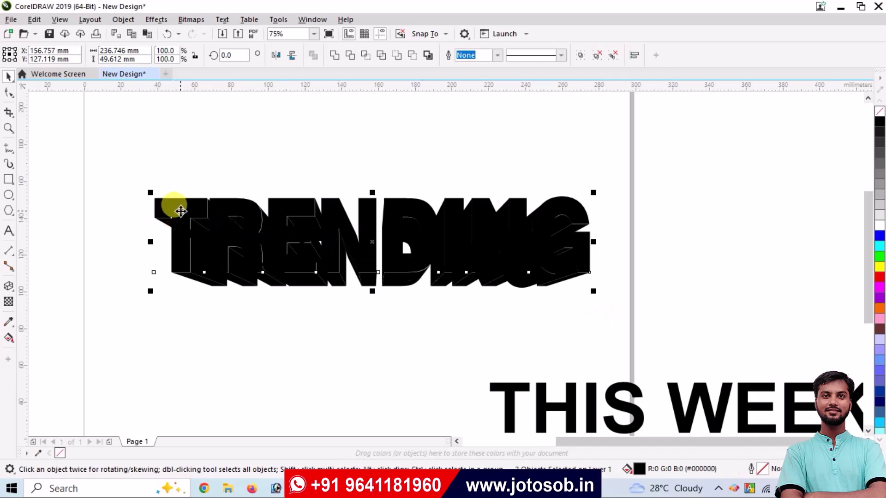
key("ctrl+g")
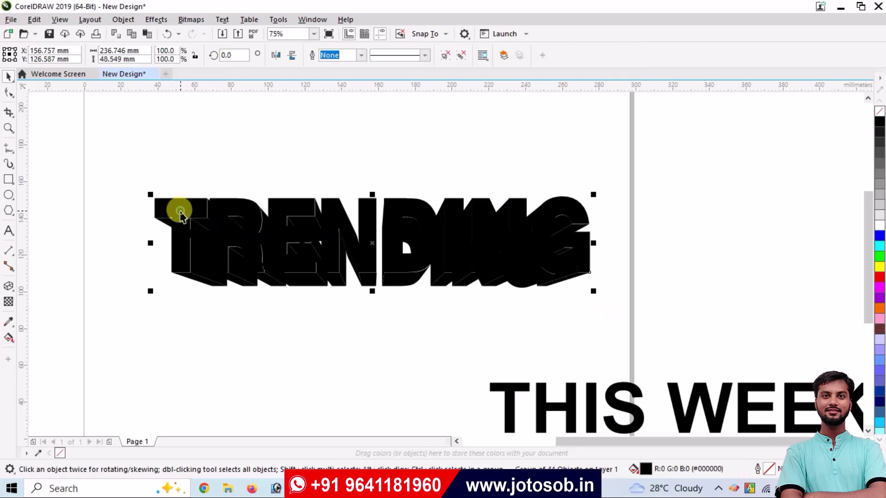
left_click(448, 57)
left_click(338, 59)
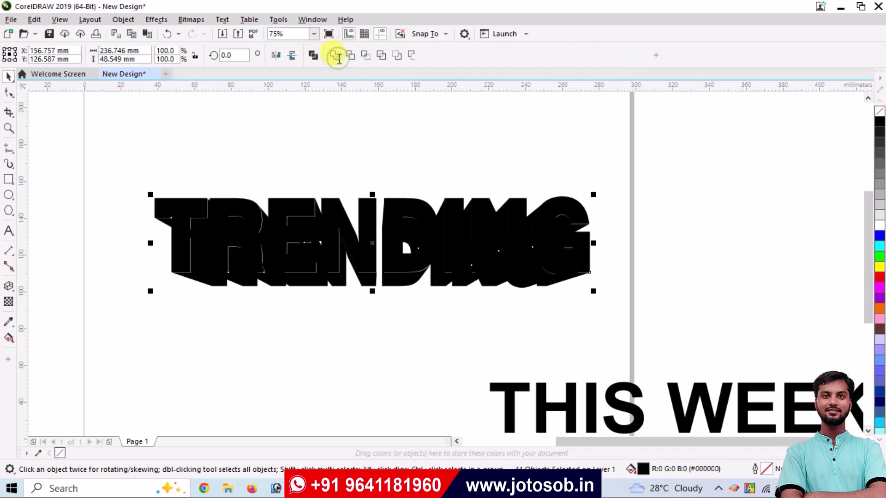
left_click(879, 196)
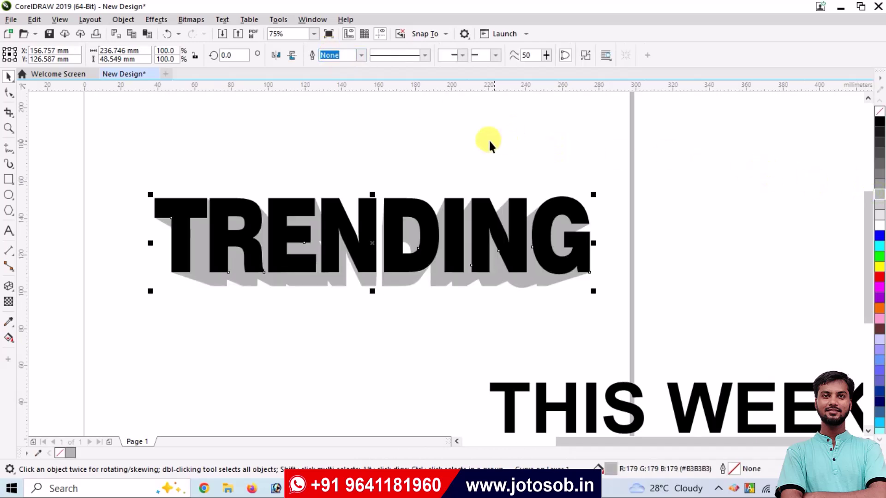
left_click(442, 128)
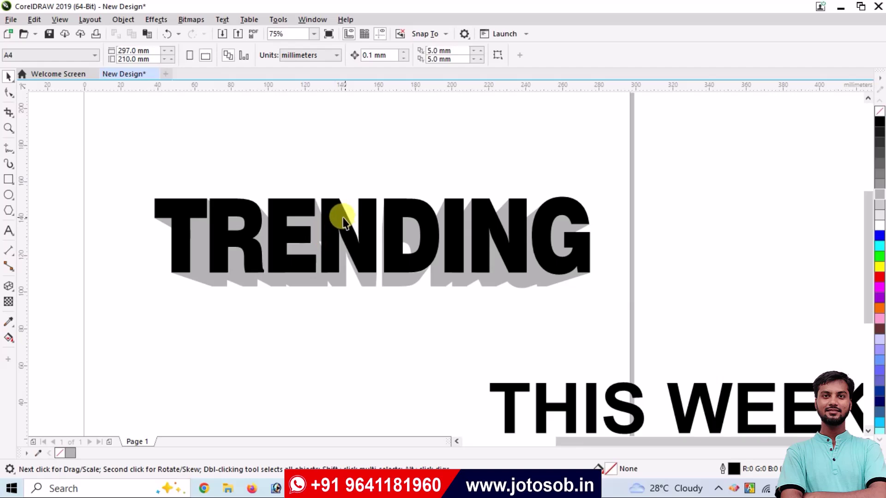
Step: Apply a one-step outside contour with a 2.5 mm offset to the TRENDING text
left_click(342, 220)
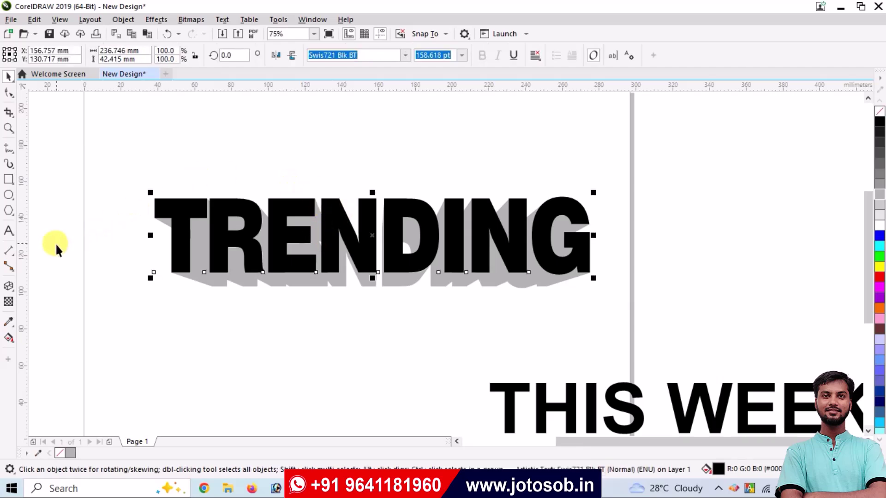
left_click(8, 288)
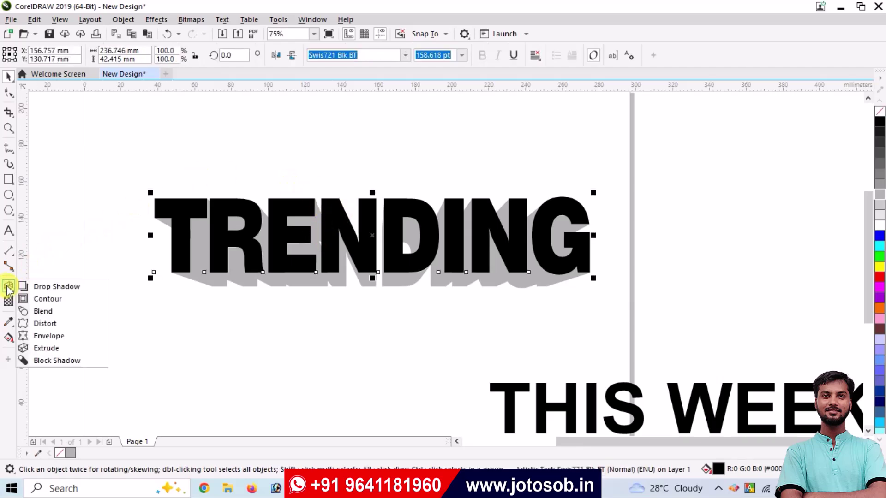
left_click(48, 299)
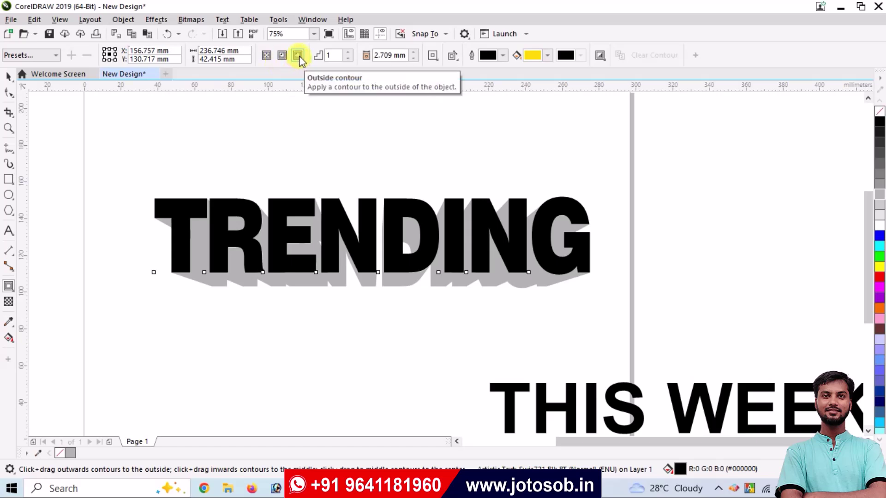
left_click(411, 52)
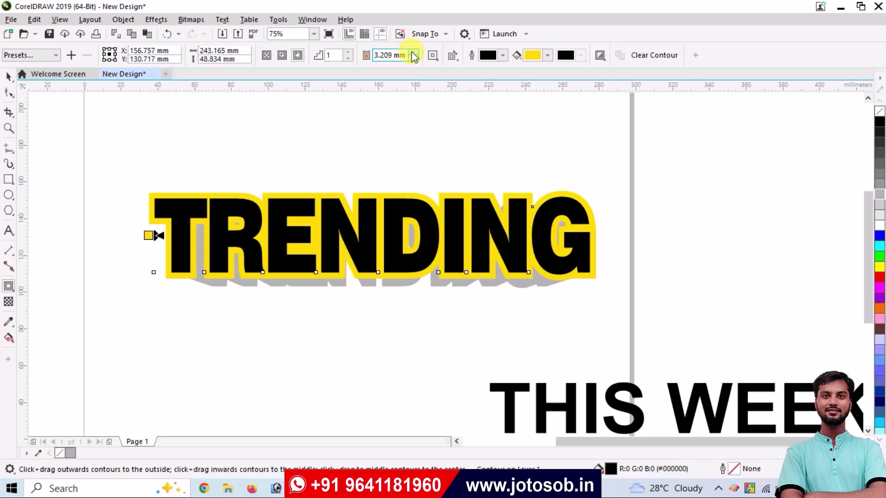
left_click_drag(404, 54, 362, 58)
type("1")
key("Return")
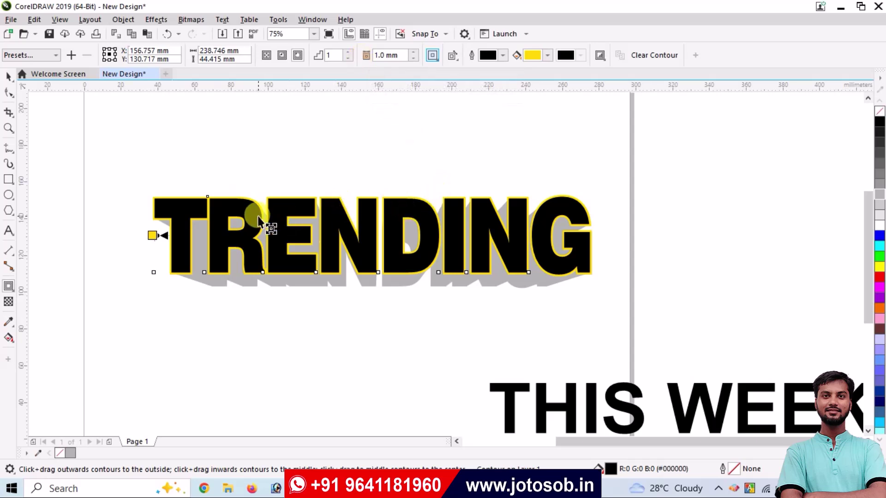
left_click(415, 53)
left_click(414, 52)
scroll(380, 212, "up", 2)
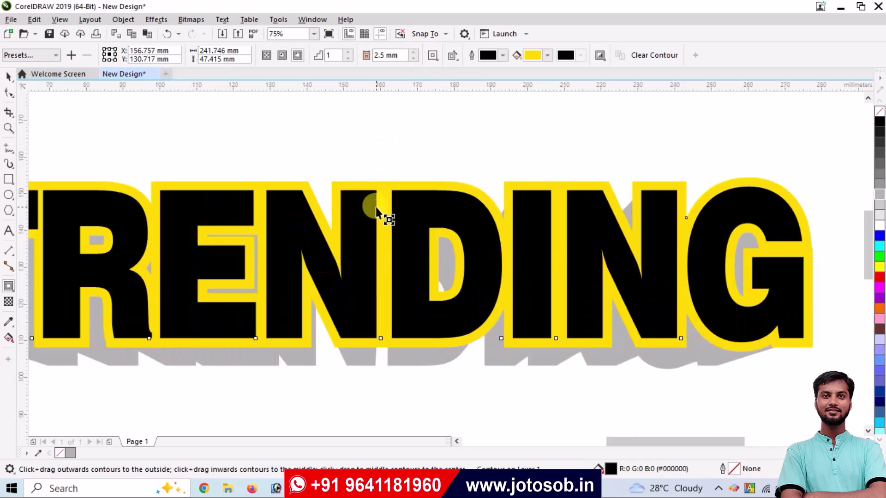
scroll(385, 199, "down", 2)
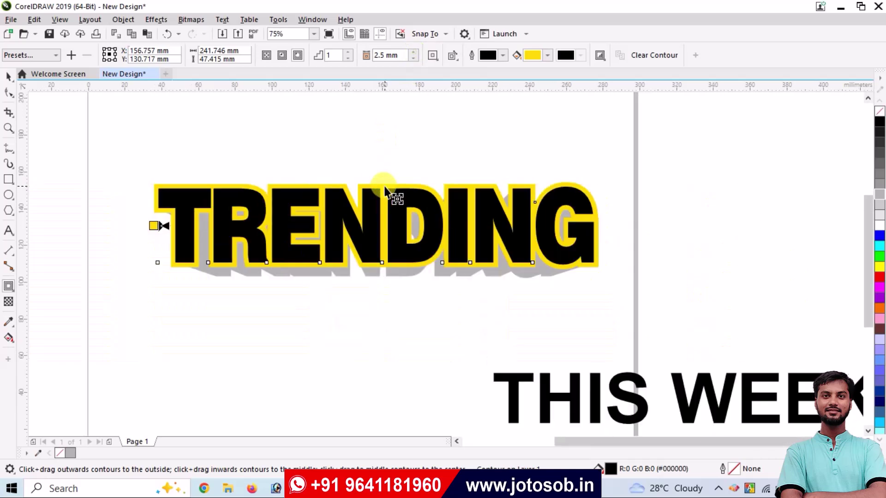
Step: Break the contour apart from the text and delete the nodes of its opening inside the letter D
left_click(123, 19)
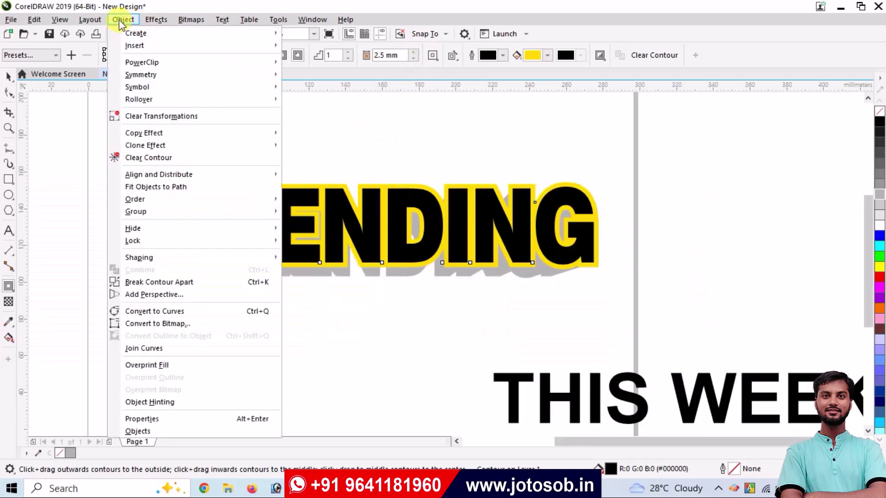
left_click(198, 282)
left_click(7, 93)
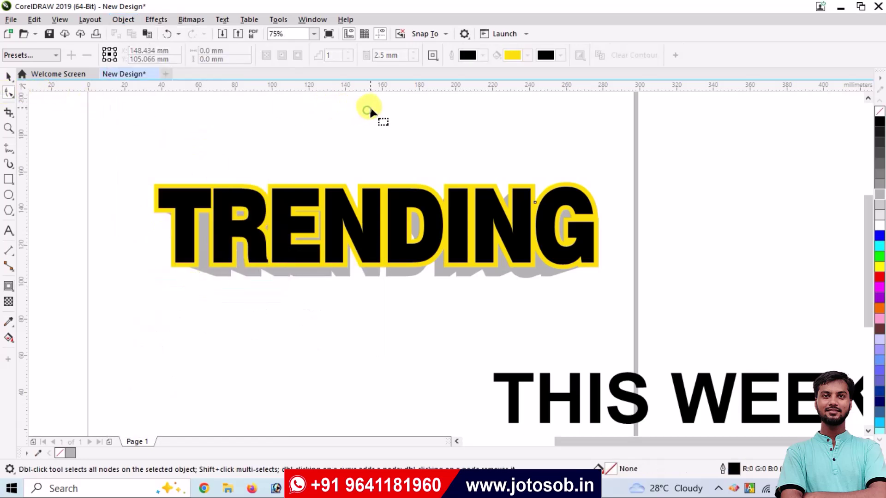
scroll(425, 239, "up", 2)
left_click(399, 189)
left_click_drag(386, 168, 439, 251)
key("Delete")
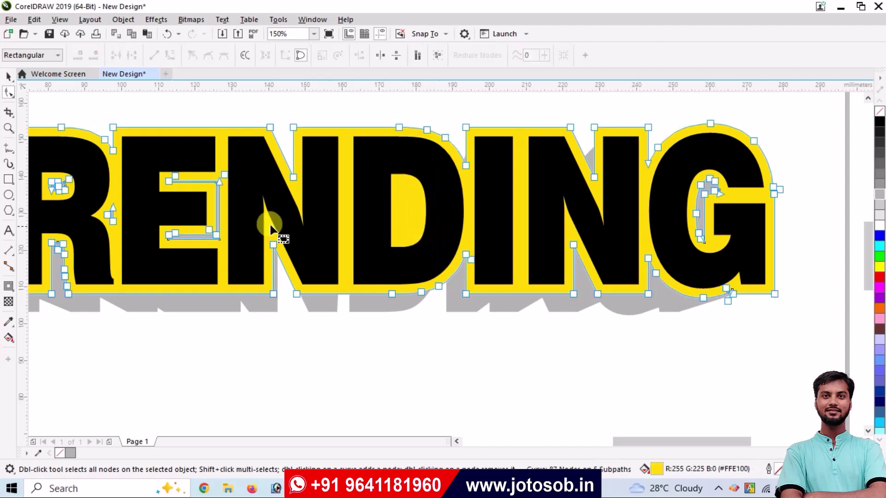
Step: Delete the nodes of the contour's openings inside the E, between the R and E, and inside the R
left_click_drag(147, 164, 249, 248)
key("Delete")
left_click_drag(97, 199, 140, 235)
key("Delete")
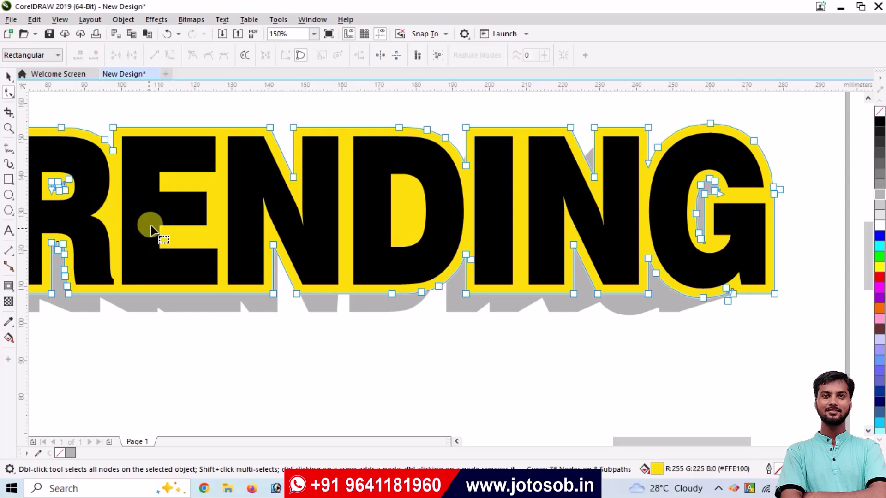
scroll(143, 233, "down", 2)
scroll(227, 193, "up", 3)
left_click_drag(217, 193, 310, 249)
key("Delete")
scroll(247, 186, "down", 1)
scroll(248, 186, "down", 1)
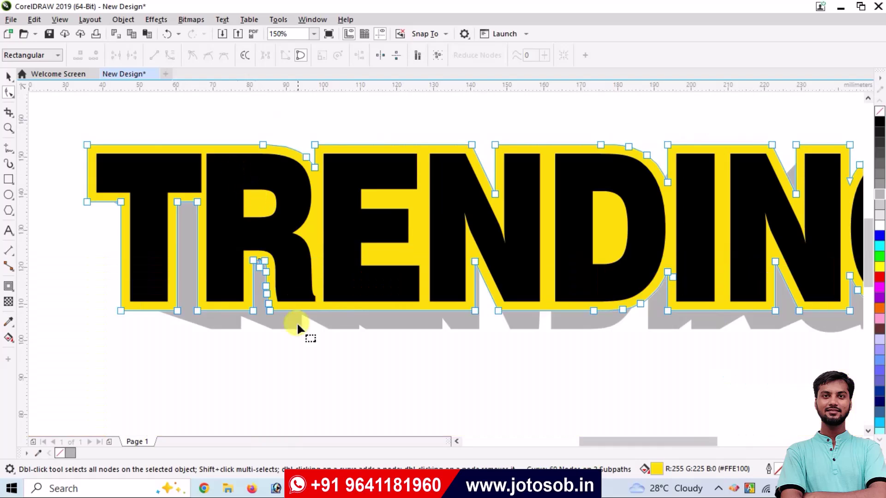
Step: Delete the nodes of the contour's opening inside the letter G and finish the node editing
scroll(222, 244, "down", 1)
scroll(572, 230, "up", 1)
scroll(573, 230, "up", 1)
left_click_drag(461, 172, 566, 347)
key("Delete")
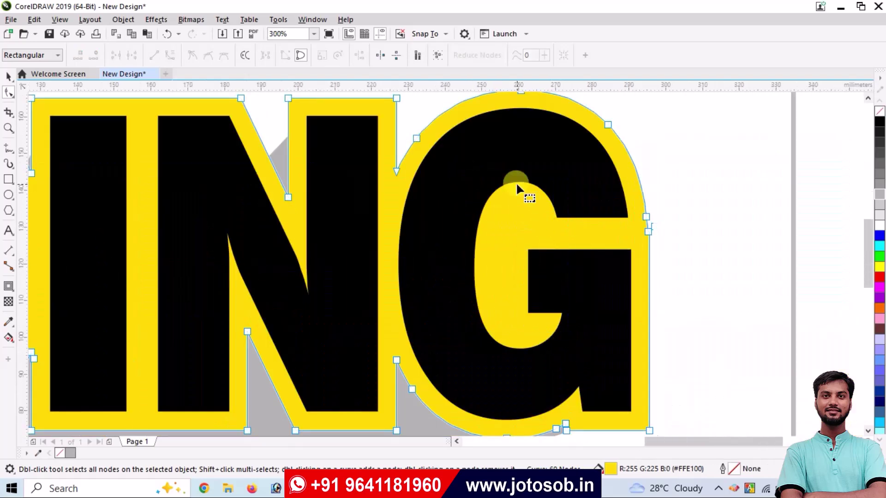
scroll(516, 182, "down", 2)
left_click(9, 76)
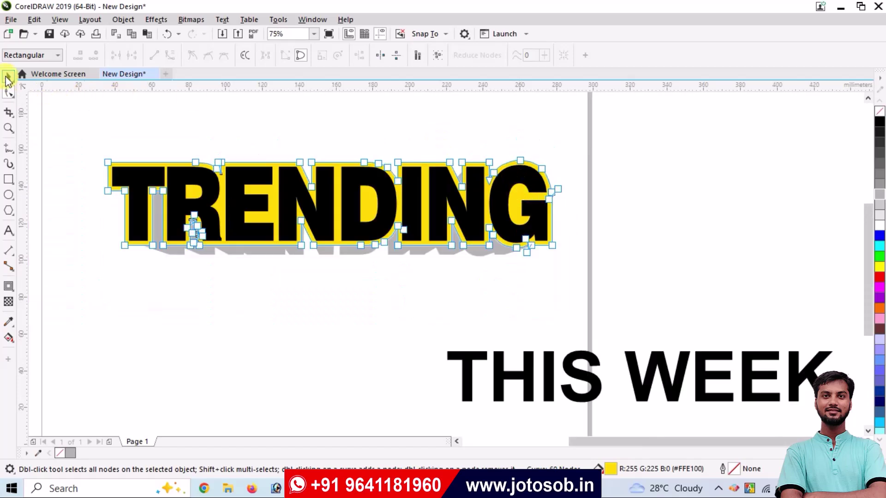
left_click(307, 118)
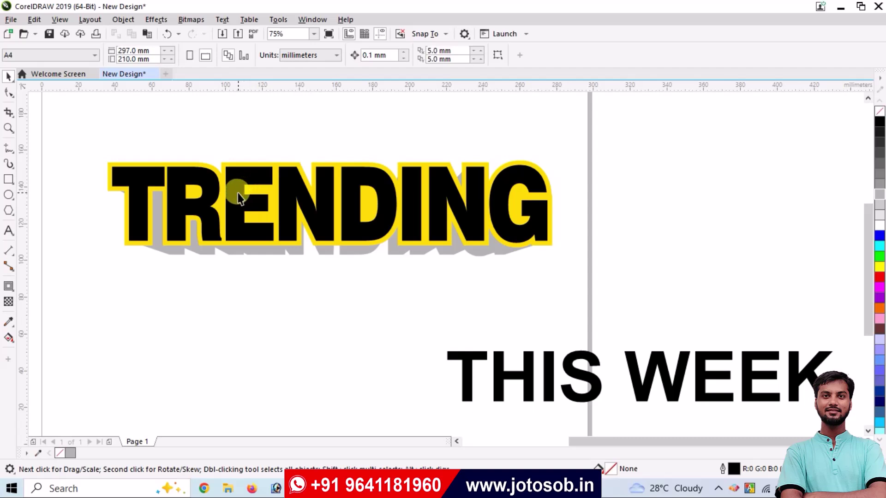
Step: Fill the contour shape with dark navy blue and the TRENDING text with yellow
left_click(221, 206)
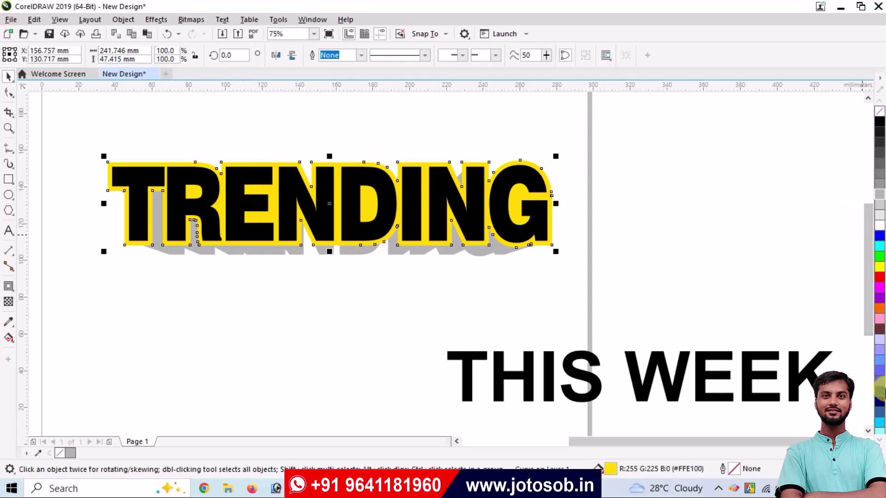
left_click(880, 401)
left_click(286, 312)
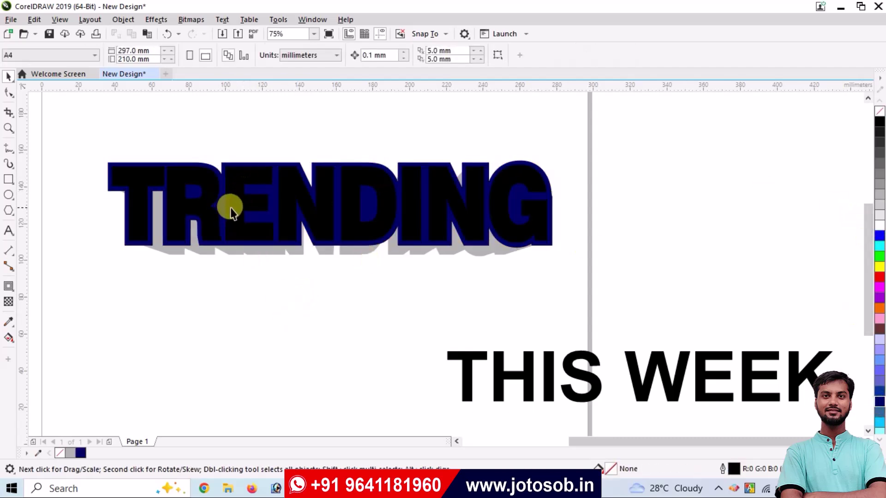
left_click(229, 208)
left_click(880, 267)
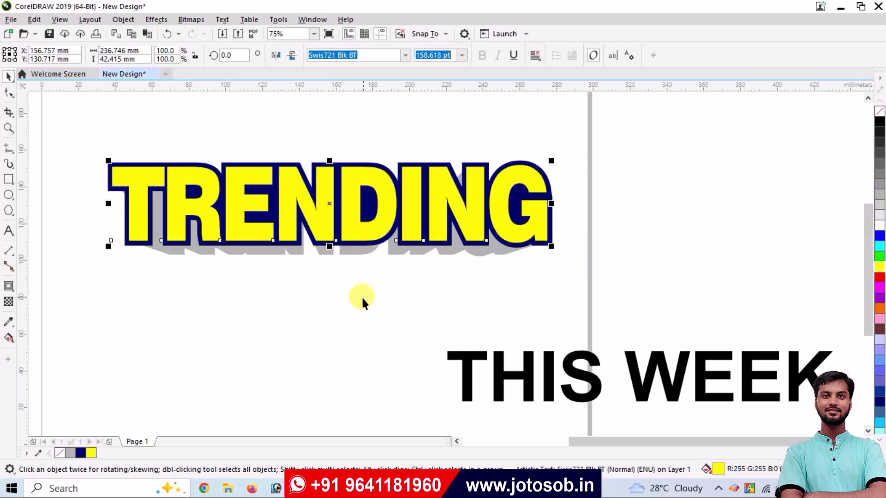
left_click(358, 297)
Step: Fill the gray extrusion shape behind the text with the same dark navy blue as the contour
left_click(344, 250)
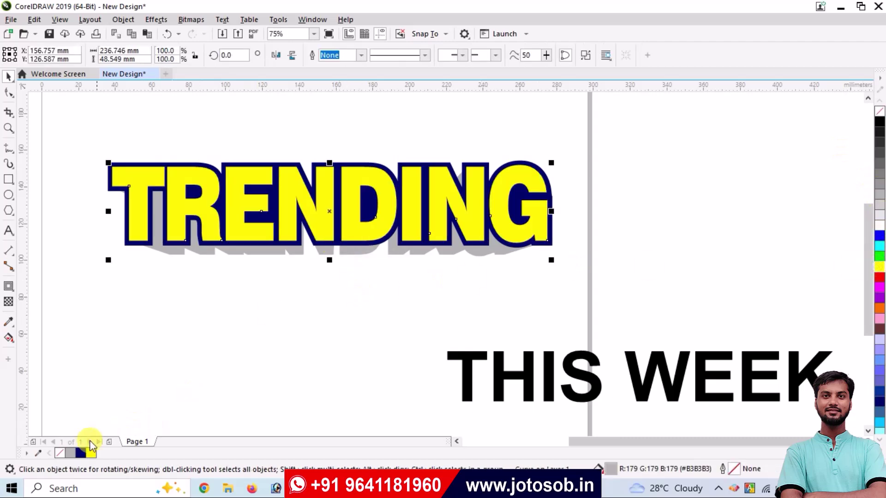
left_click(80, 453)
left_click(323, 346)
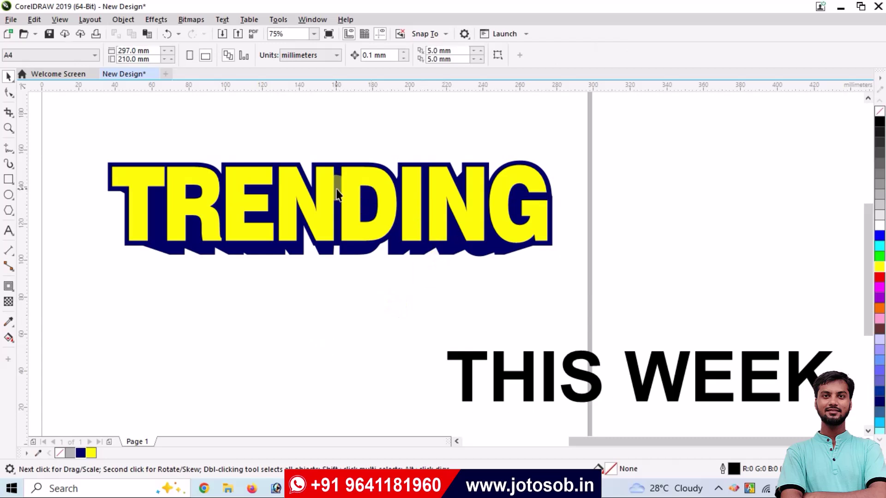
Step: Draw a rectangle about 256 × 56 mm overlapping the lower half of the TRENDING lettering
left_click(291, 250)
scroll(207, 246, "up", 2)
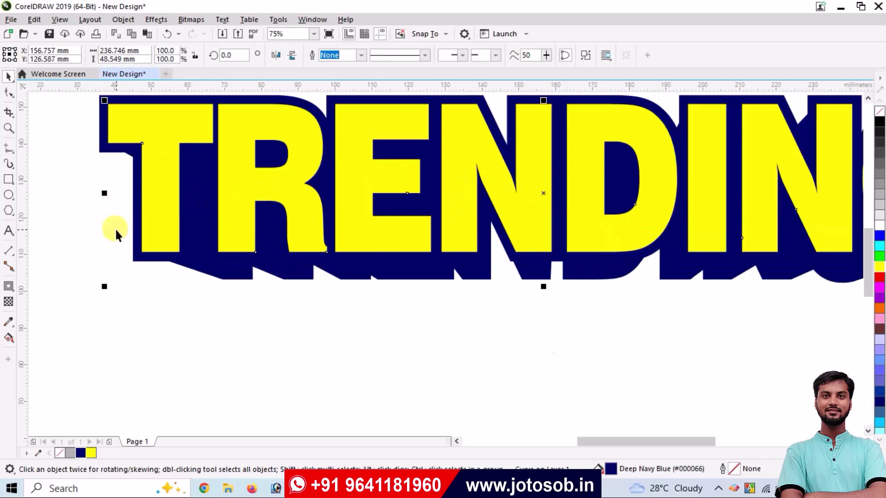
left_click(297, 293)
scroll(298, 207, "down", 2)
left_click(9, 181)
left_click_drag(209, 218, 671, 318)
Step: Convert the rectangle to curves and move its corner nodes inward to form a trapezoid that narrows downward
left_click(8, 92)
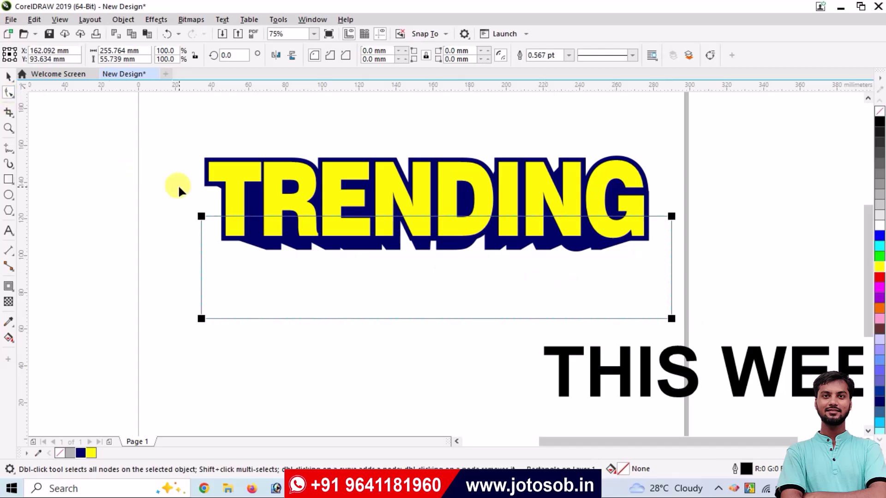
key("ctrl+q")
left_click_drag(202, 318, 297, 318)
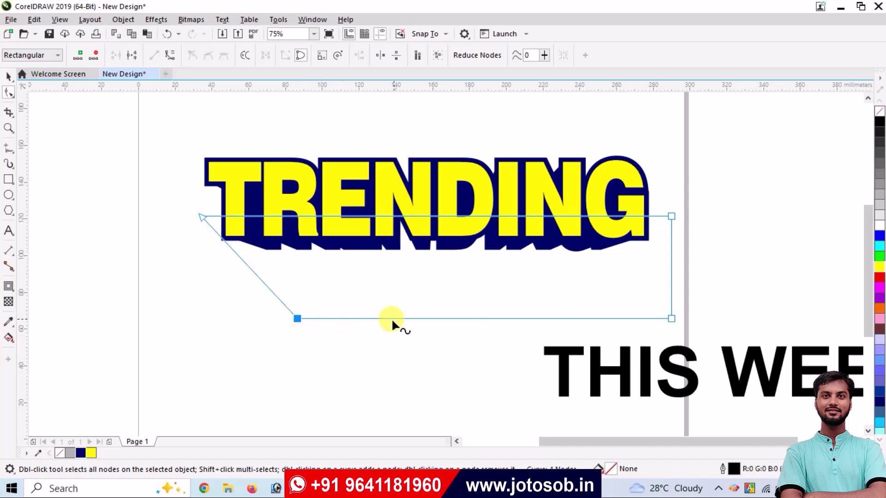
left_click_drag(671, 319, 595, 319)
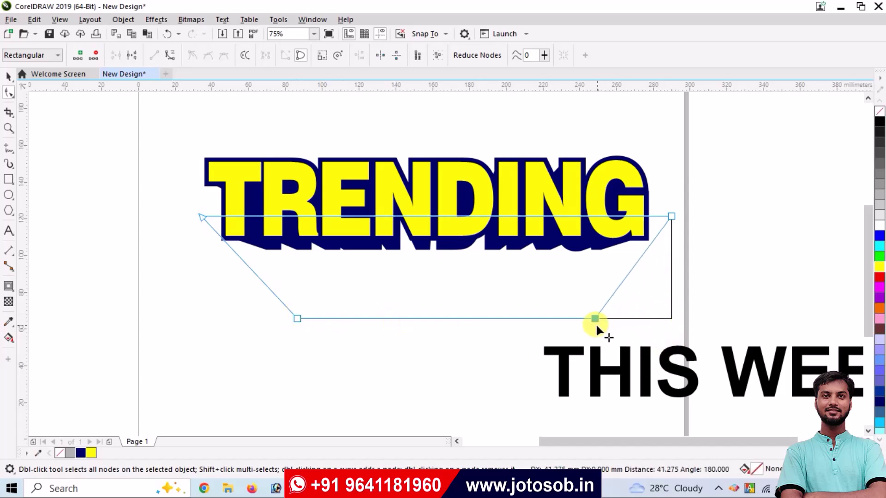
left_click_drag(596, 318, 596, 318)
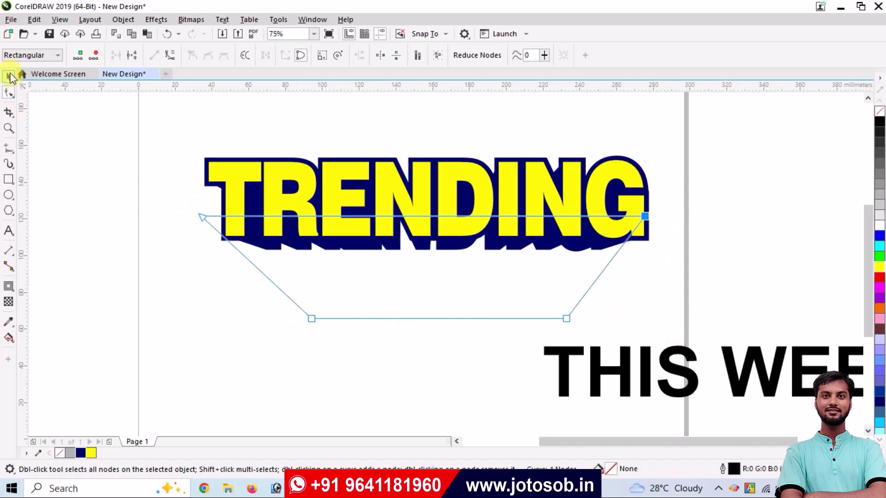
left_click(9, 76)
left_click(161, 263)
Step: Smart Fill the trapezoid's area below the lettering as a new shape, and delete the original trapezoid outline
left_click(8, 339)
left_click(81, 351)
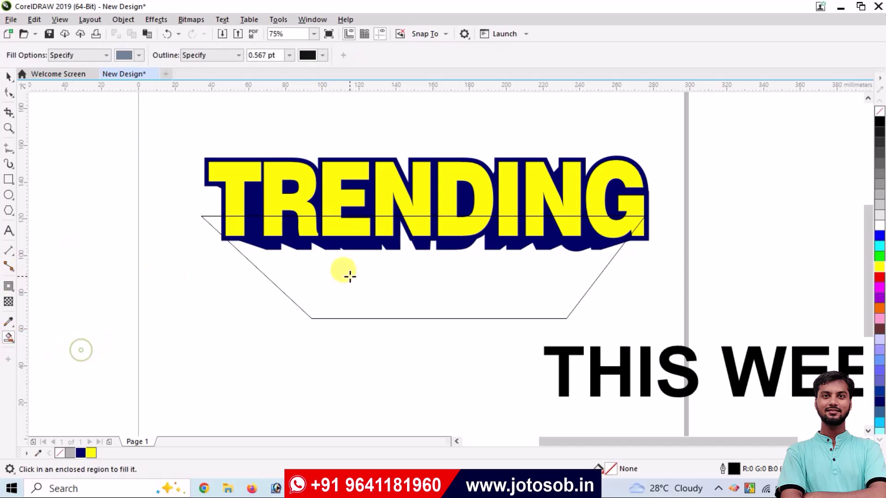
left_click(345, 279)
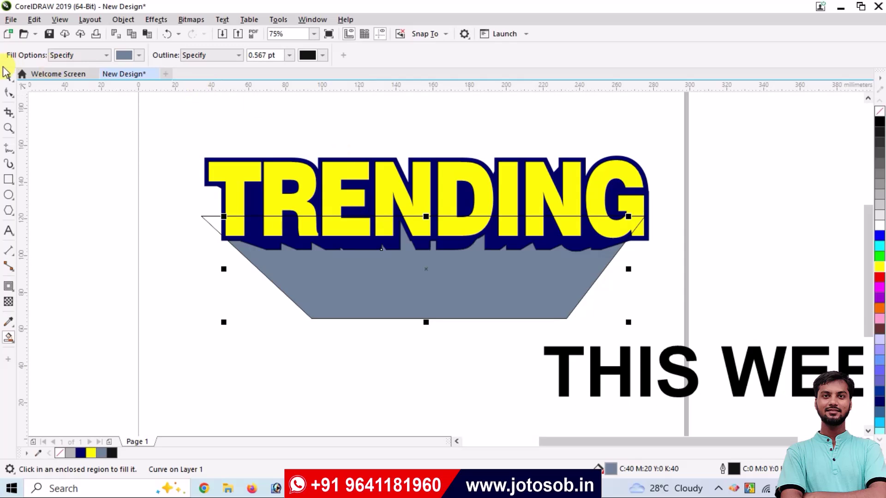
left_click(9, 76)
left_click_drag(209, 216, 202, 288)
key("Delete")
Step: Remove the outline of the new shape below TRENDING and fill it with the same dark navy blue
left_click(363, 281)
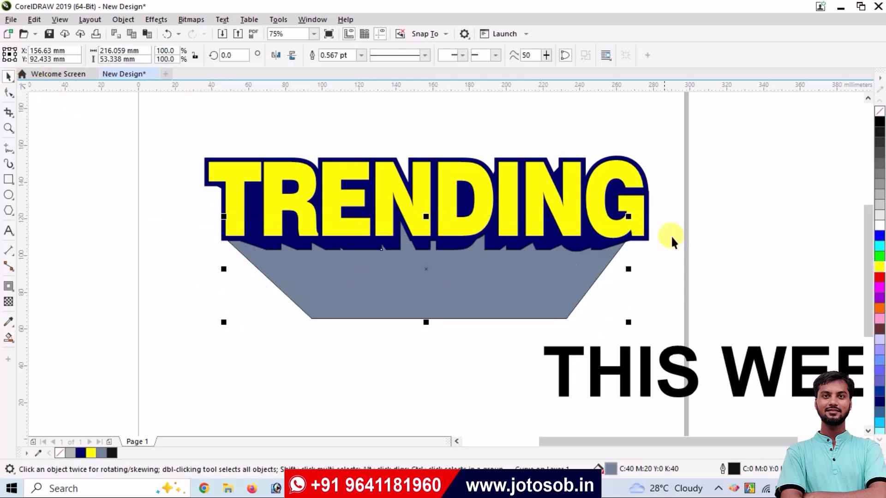
right_click(880, 113)
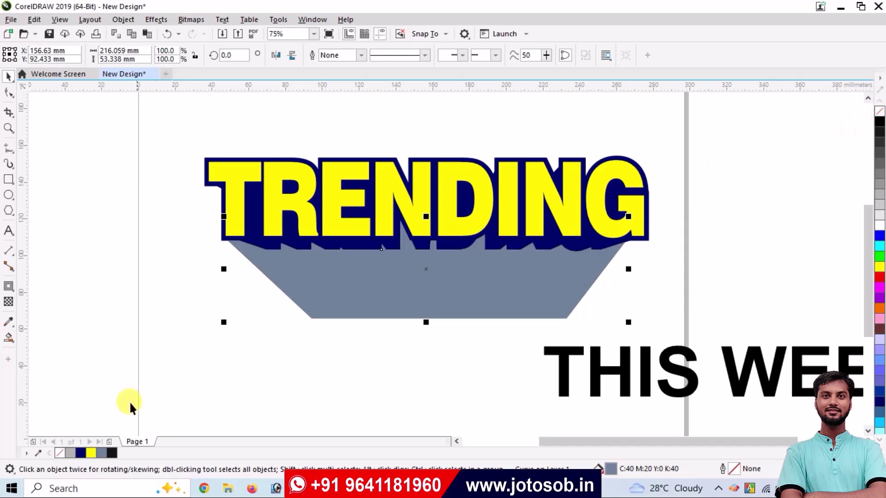
left_click(88, 453)
left_click(338, 376)
left_click(349, 279)
left_click(597, 305)
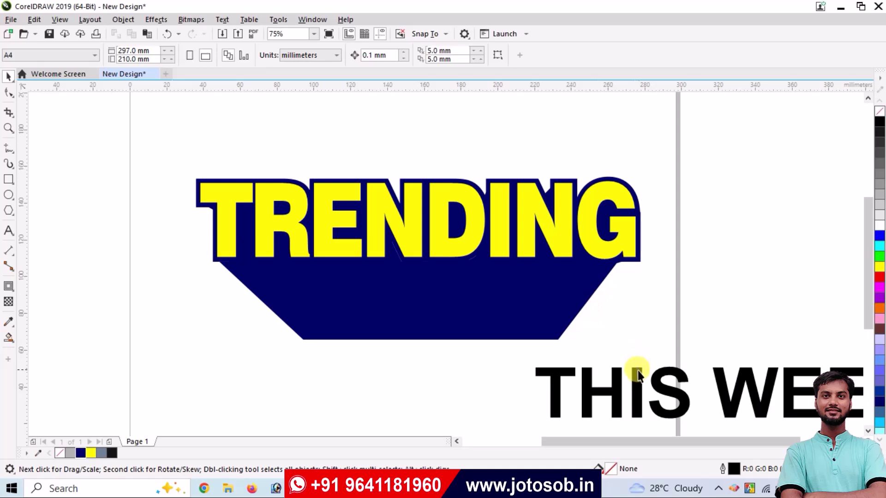
Step: Move the THIS WEEK text onto the navy trapezoid and scale it down to about 155 mm wide
left_click_drag(639, 378, 367, 296)
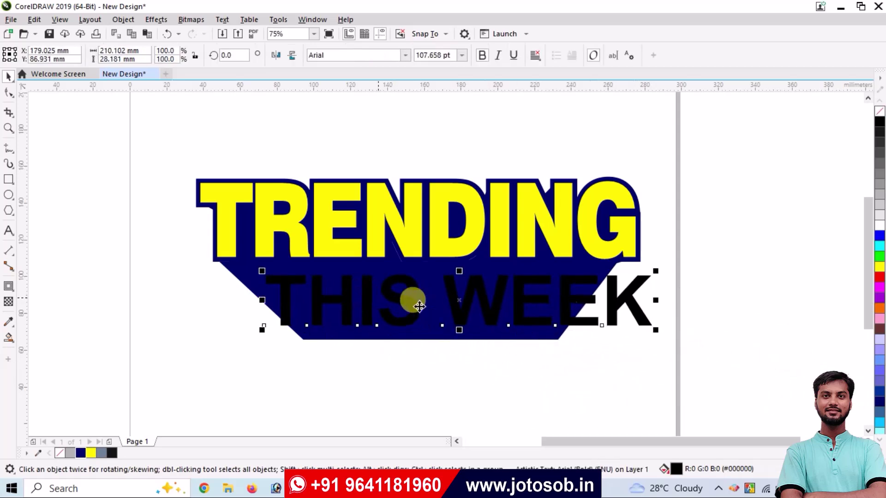
left_click_drag(658, 330, 566, 335)
left_click_drag(439, 291, 451, 292)
left_click_drag(577, 318, 570, 317)
Step: Fill the THIS WEEK text with white and shift it slightly up and left within the trapezoid
left_click(879, 224)
left_click(750, 361)
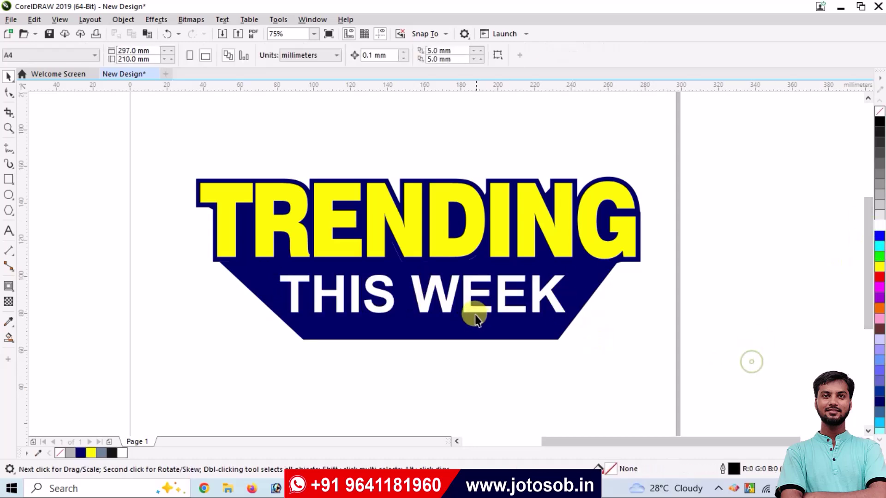
left_click(361, 282)
scroll(362, 282, "up", 2)
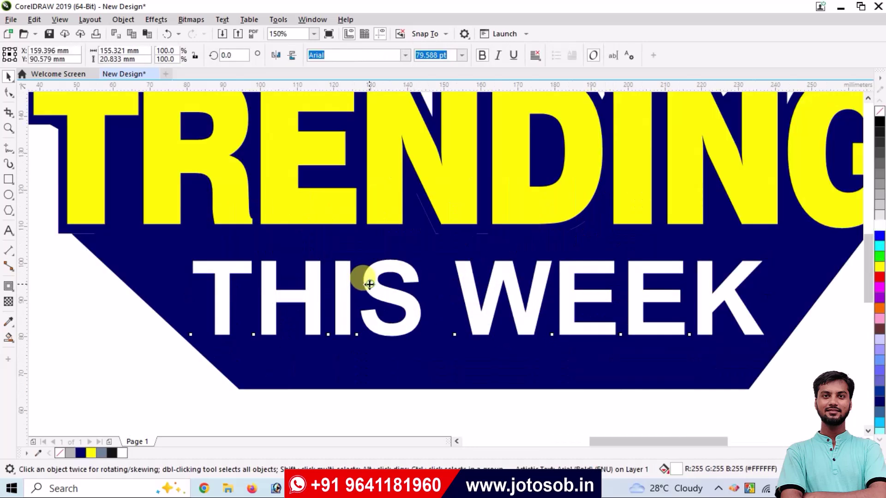
left_click_drag(361, 281, 363, 281)
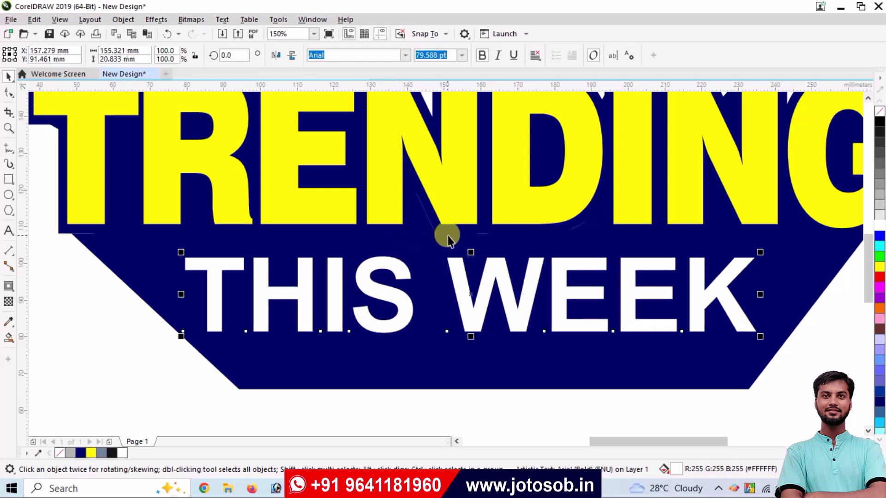
Step: Examine up close where the navy shapes meet beneath and around the TRENDING lettering
scroll(451, 232, "up", 4)
scroll(367, 239, "up", 1)
scroll(417, 265, "down", 2)
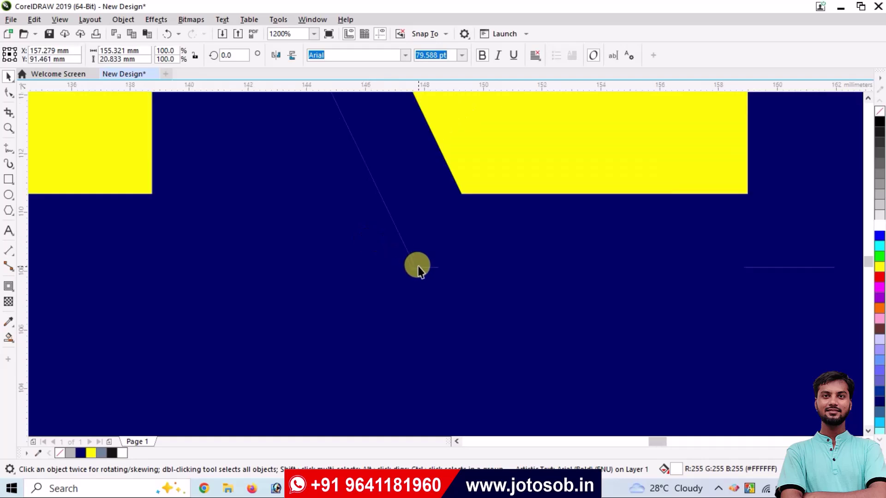
scroll(418, 268, "down", 4)
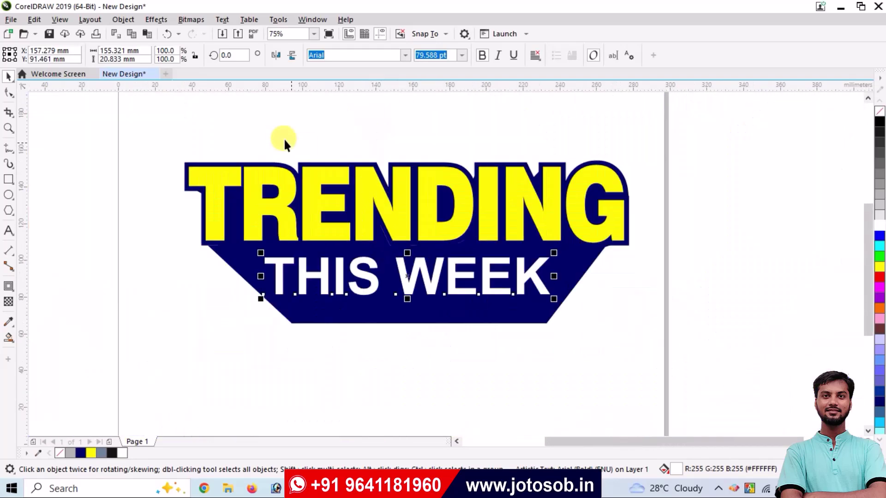
left_click(284, 137)
scroll(281, 132, "up", 3)
scroll(297, 134, "down", 3)
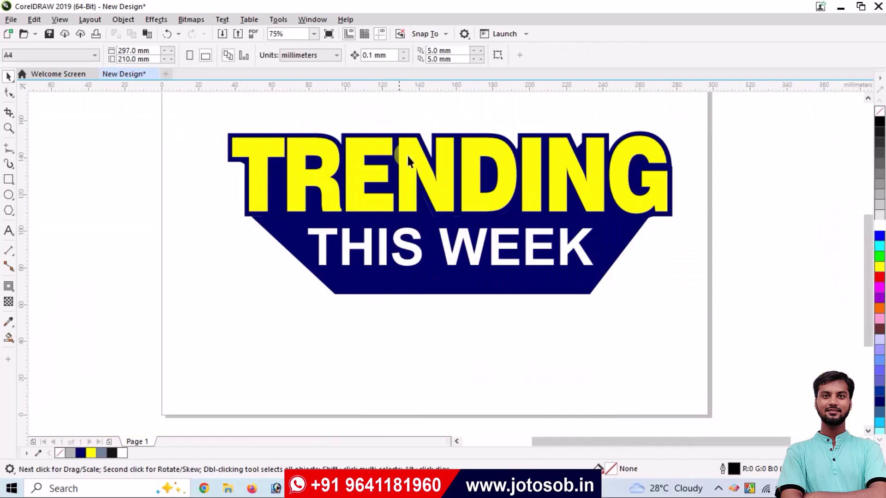
Step: Apply a one-step inside contour with an offset of about 1.37 mm to the yellow TRENDING text
left_click(439, 152)
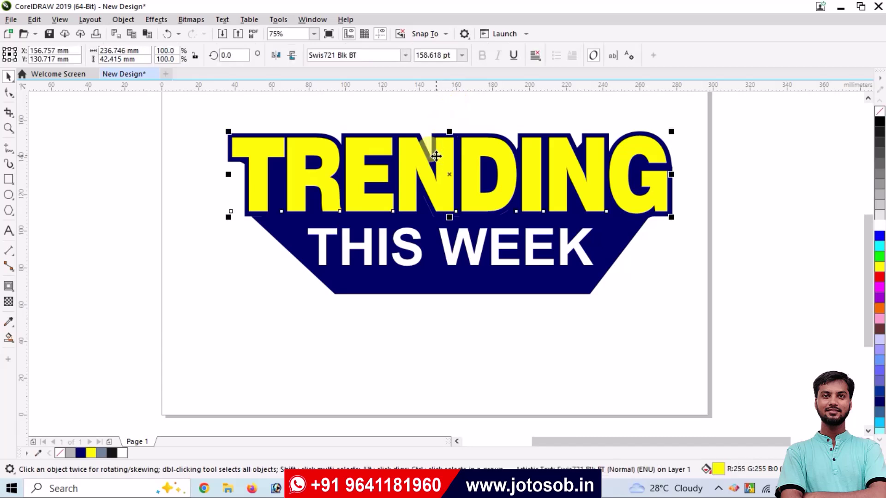
scroll(446, 138, "up", 2)
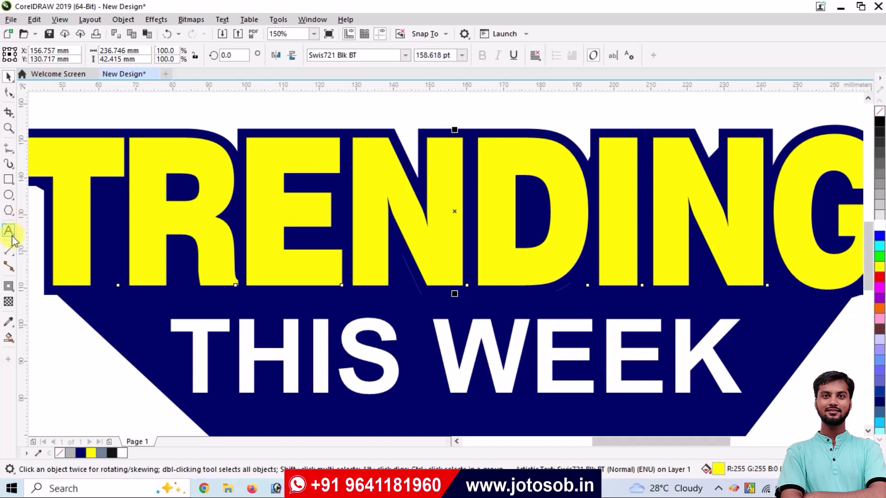
left_click(9, 286)
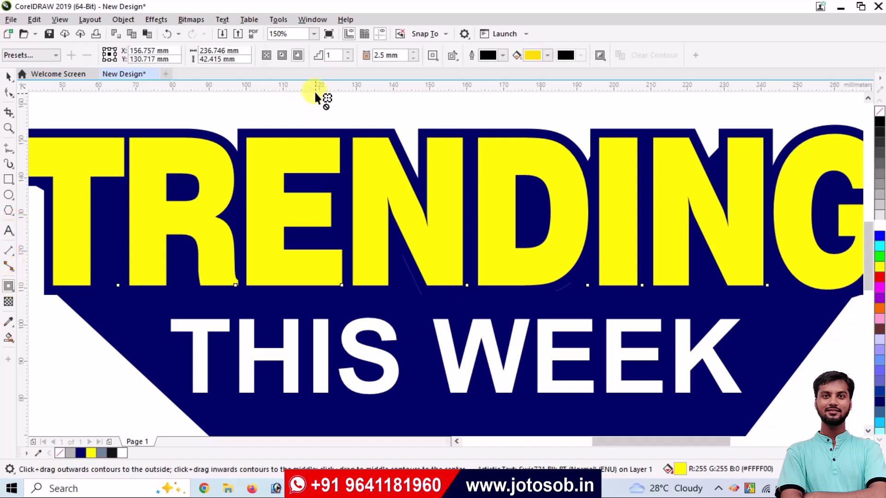
left_click(320, 135)
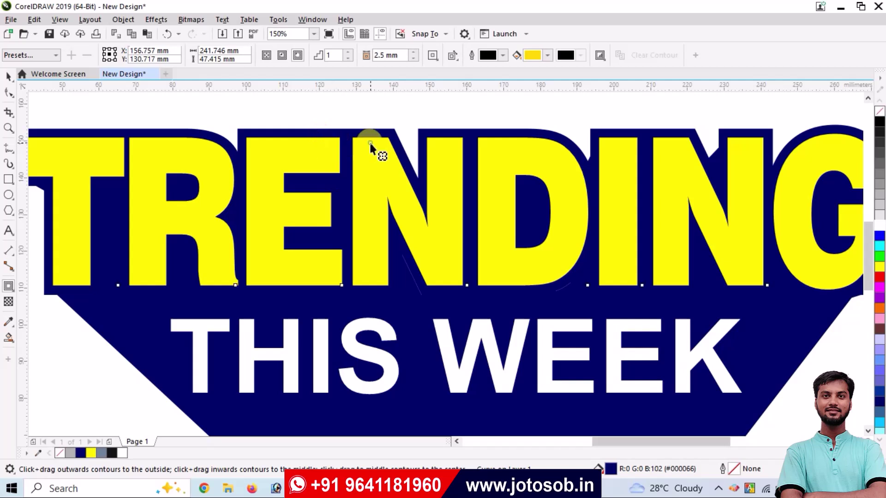
left_click_drag(363, 138, 366, 143)
left_click_drag(366, 145, 366, 145)
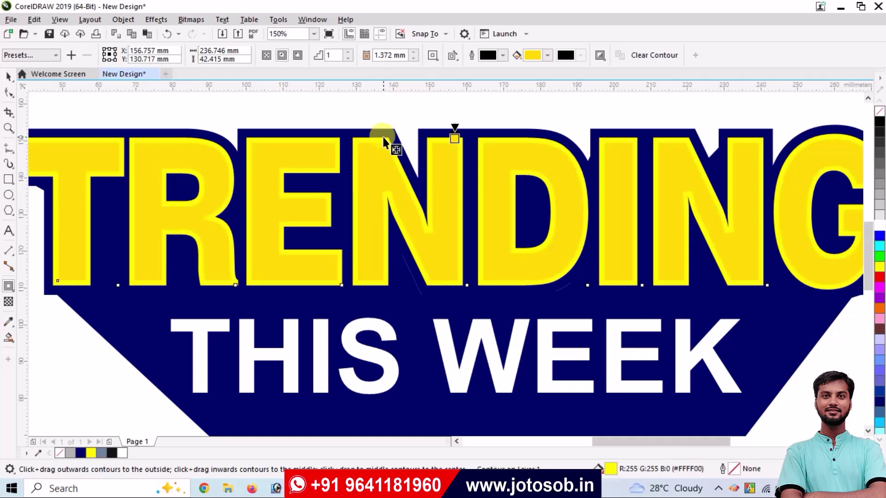
Step: Break the inside contour apart from the TRENDING text
left_click(123, 19)
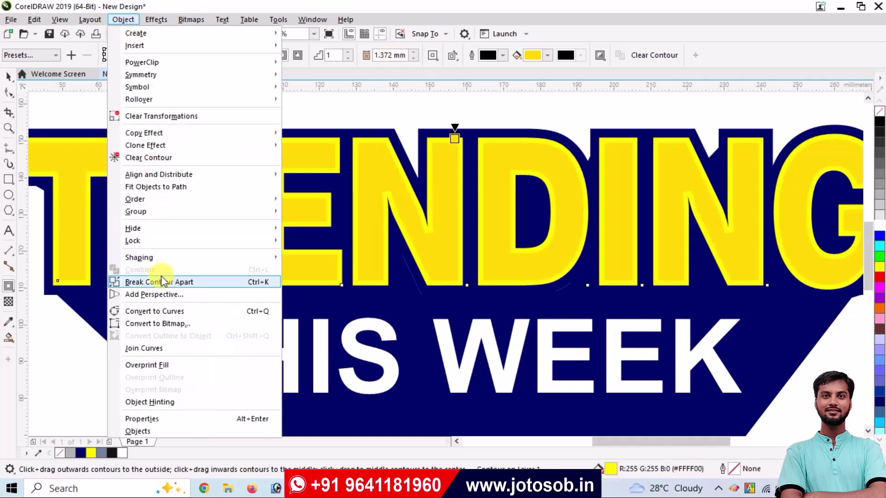
left_click(194, 282)
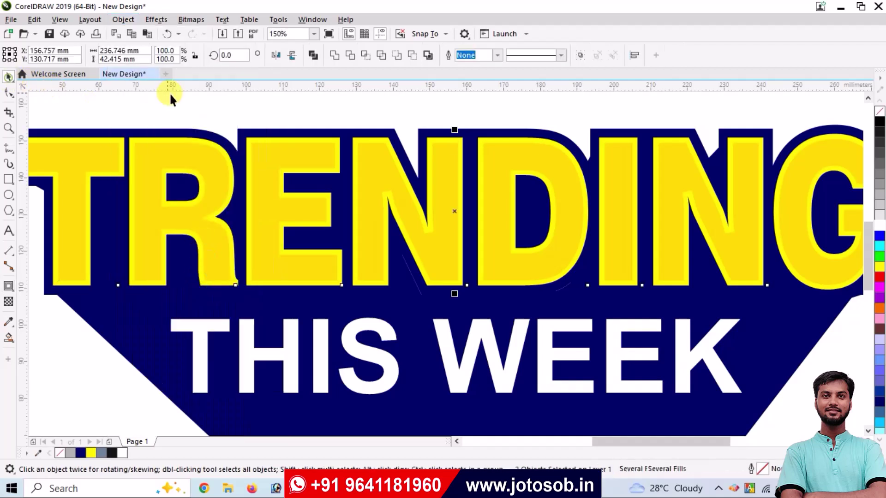
left_click(202, 105)
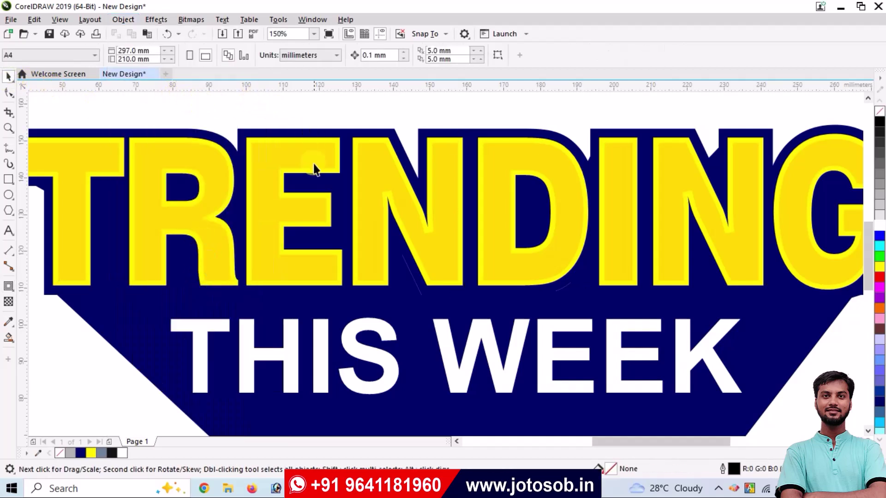
Step: Apply a vertical fountain fill to the inner contour lettering, running from yellow at the top to orange at the bottom
left_click(269, 175)
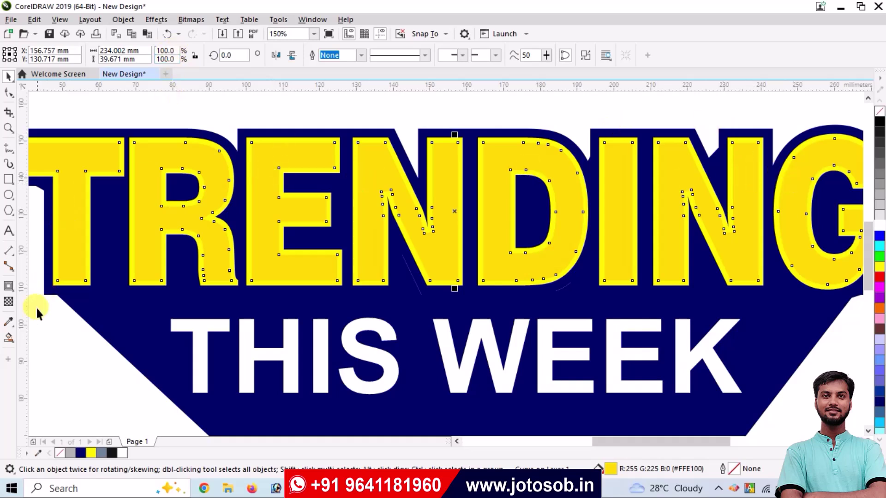
left_click(10, 341)
left_click(10, 342)
mouse_move(9, 322)
mouse_move(14, 340)
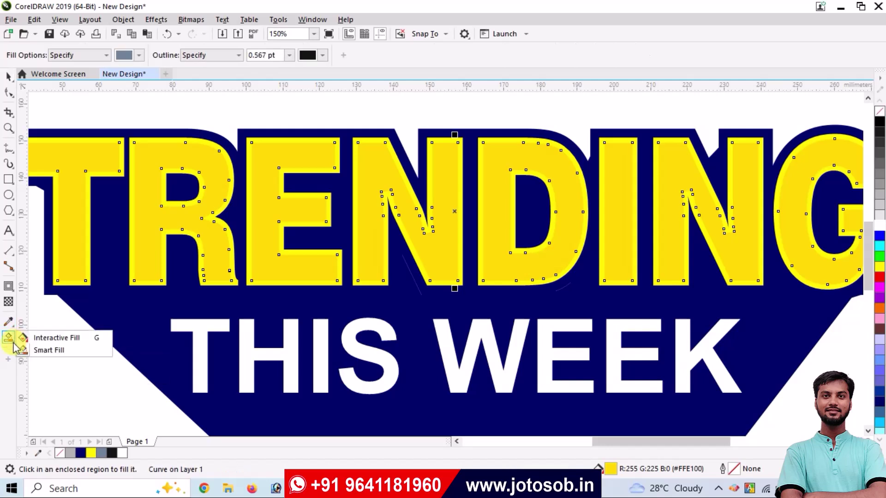
left_click(72, 341)
left_click_drag(371, 143, 372, 272)
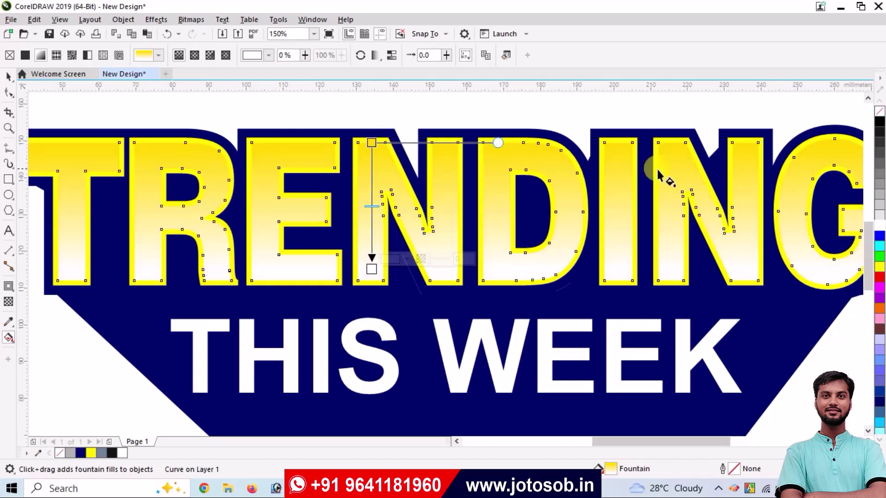
left_click_drag(880, 308, 375, 271)
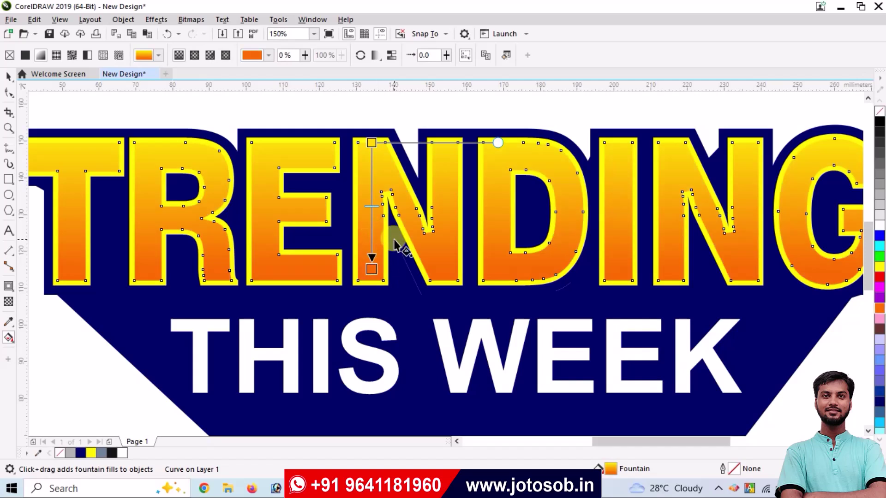
Step: Extend the gradient's orange end below the lettering and add an orange colour node at 36%
left_click(372, 143)
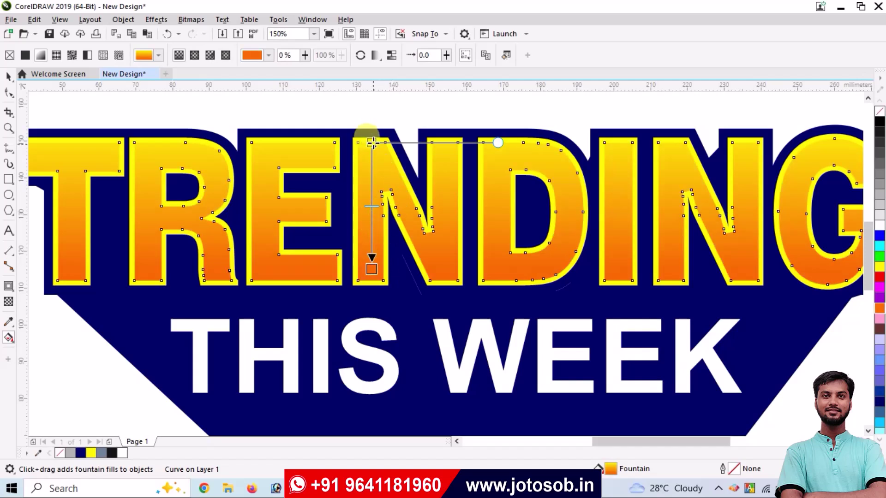
left_click(372, 292)
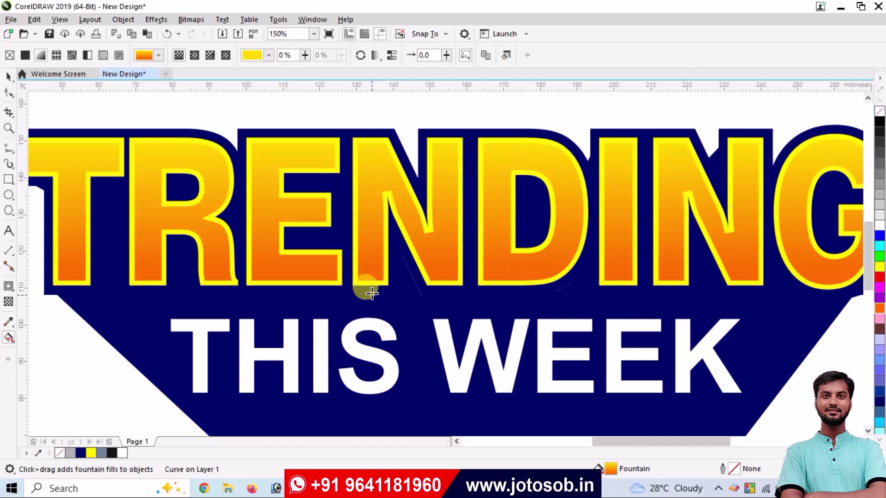
left_click(372, 296)
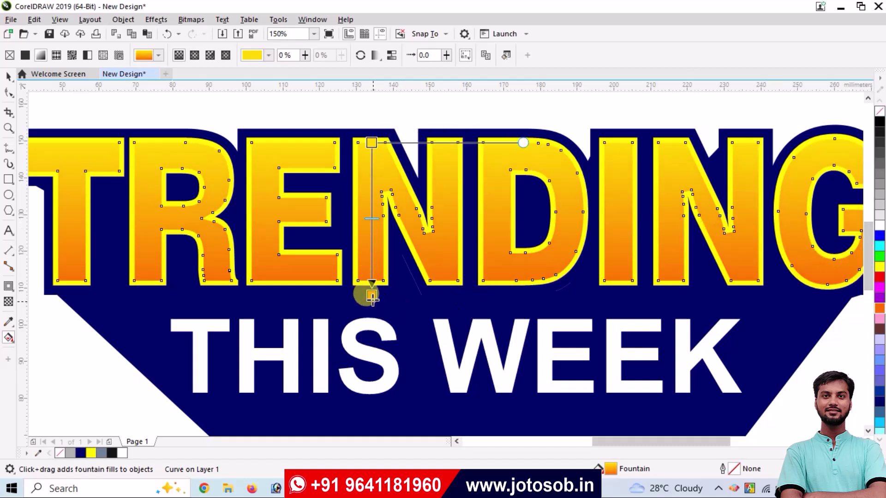
left_click_drag(371, 295, 371, 315)
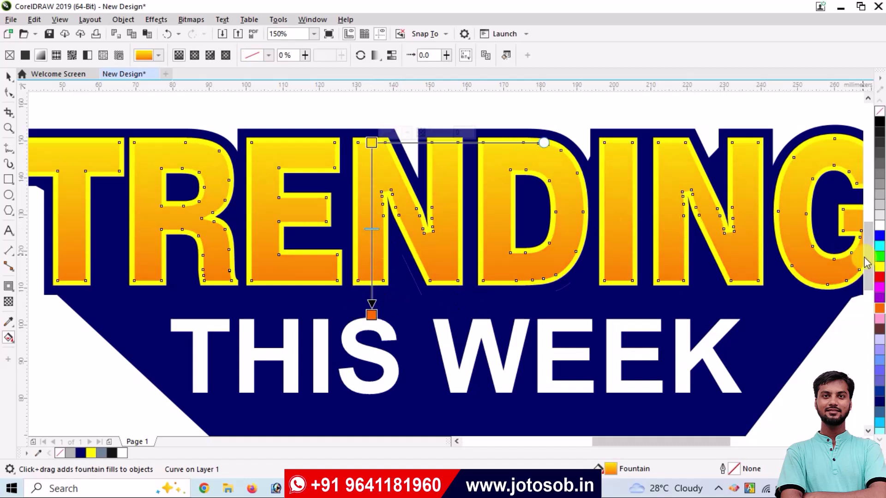
left_click_drag(882, 314, 372, 206)
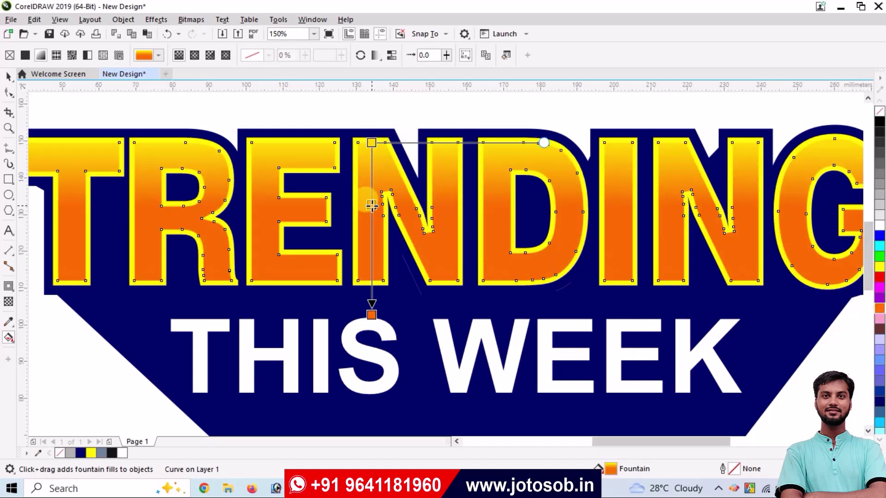
left_click(371, 205)
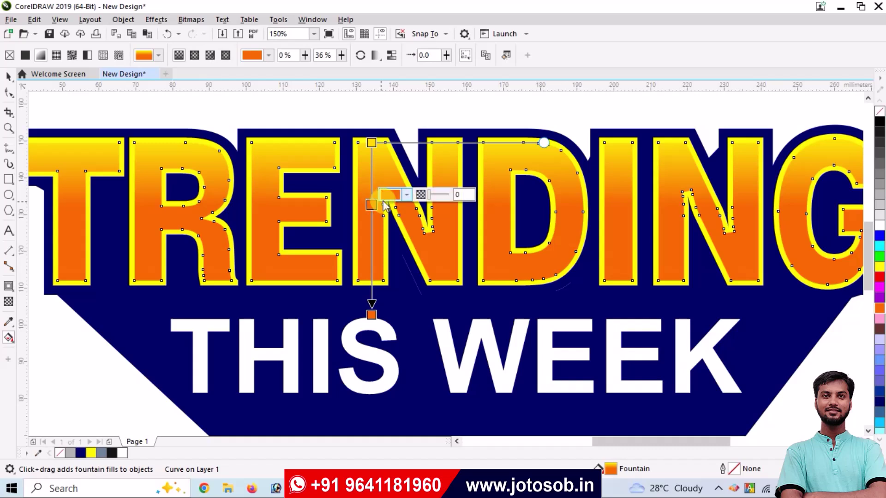
Step: Recolour the 36% node of the inner lettering's gradient to a soft golden orange using the RGB colour model
left_click(405, 194)
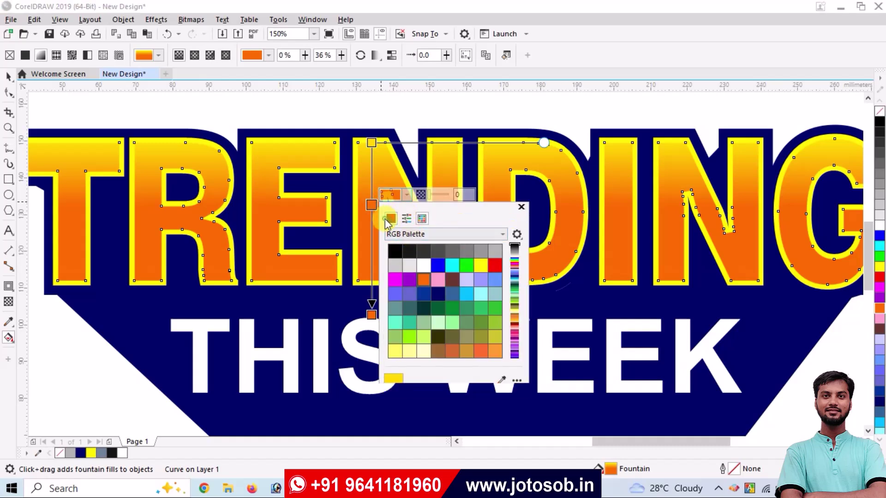
left_click(409, 222)
left_click_drag(448, 208, 563, 147)
left_click_drag(562, 196, 561, 237)
left_click(510, 277)
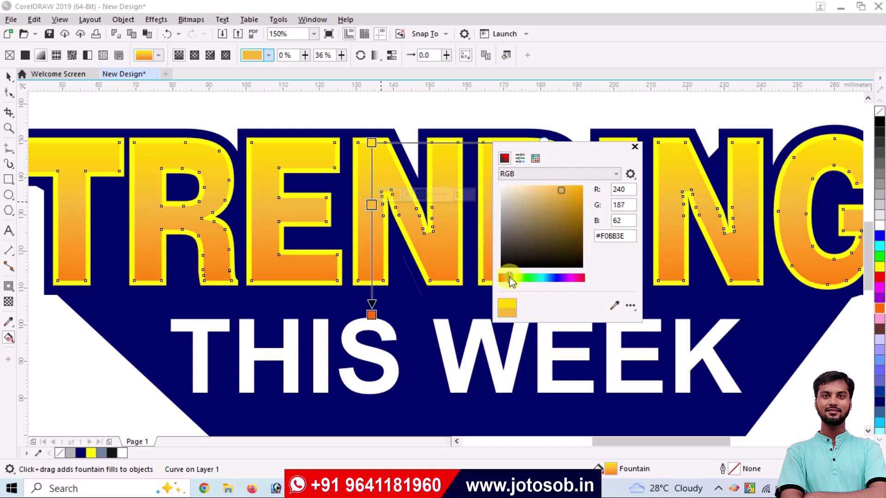
left_click_drag(563, 193, 568, 192)
left_click(657, 143)
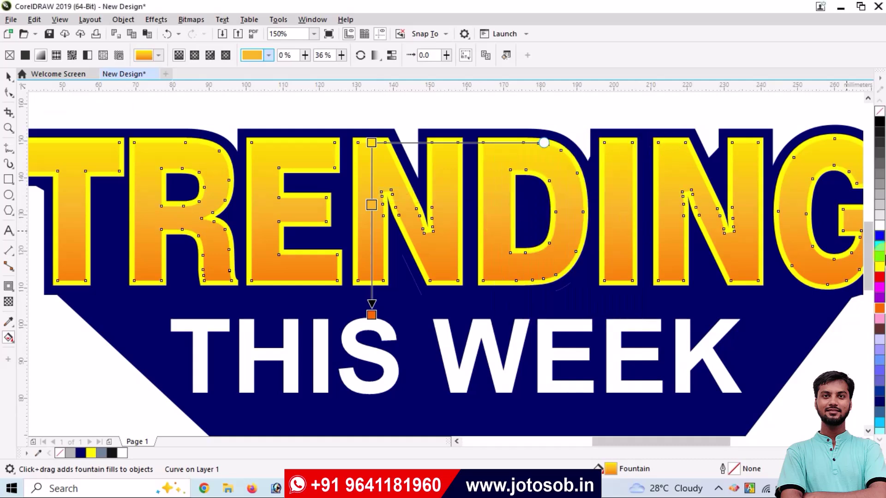
Step: Add a yellow colour node in the lower part of the gradient and shorten its orange end to just below the lettering
left_click_drag(878, 270, 372, 256)
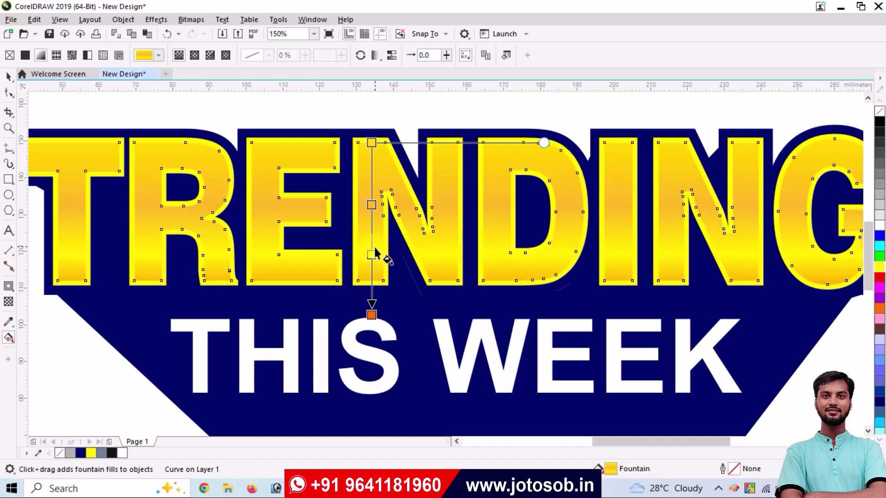
left_click_drag(372, 314, 371, 289)
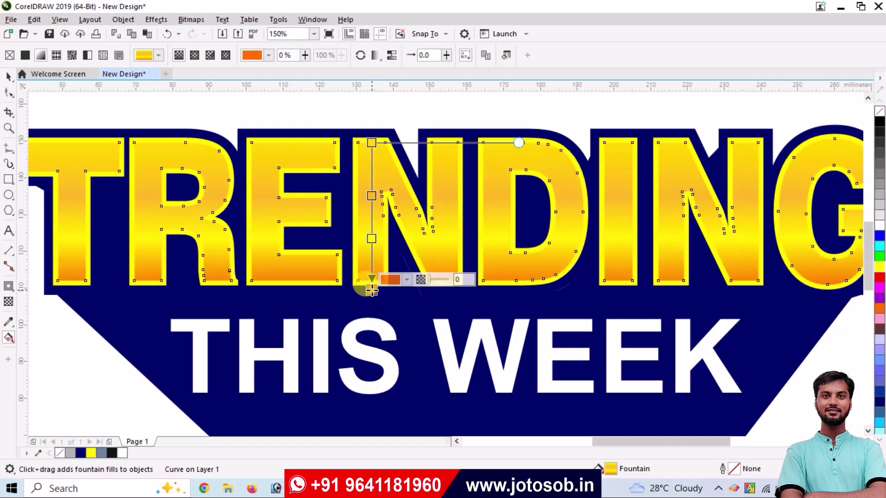
left_click(373, 142)
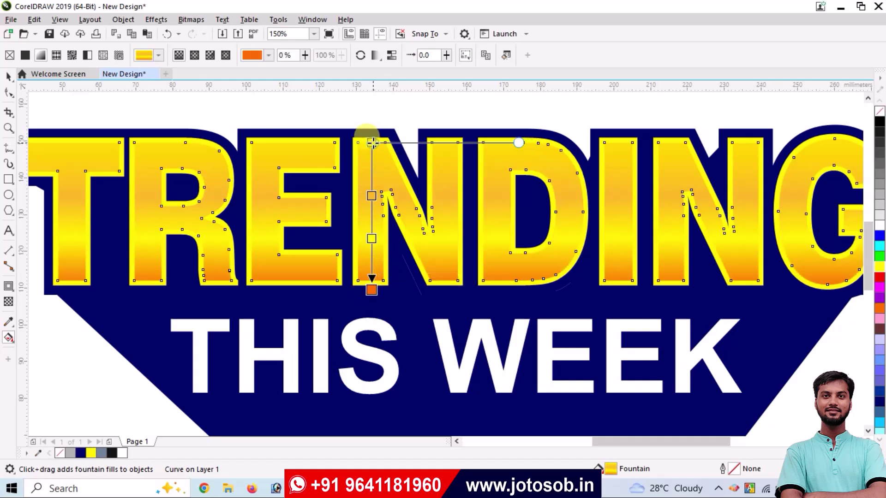
left_click(9, 76)
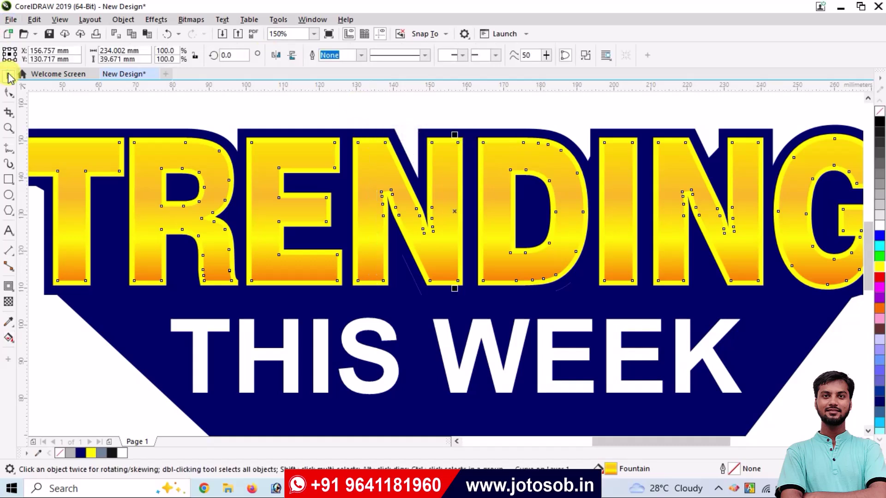
left_click(431, 106)
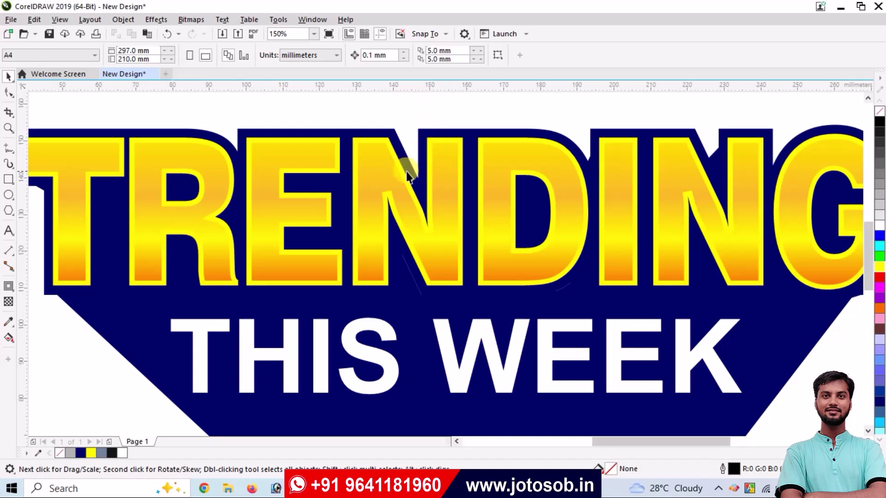
Step: Copy the inner contour lettering's gradient fill onto the outer TRENDING text
left_click(369, 154)
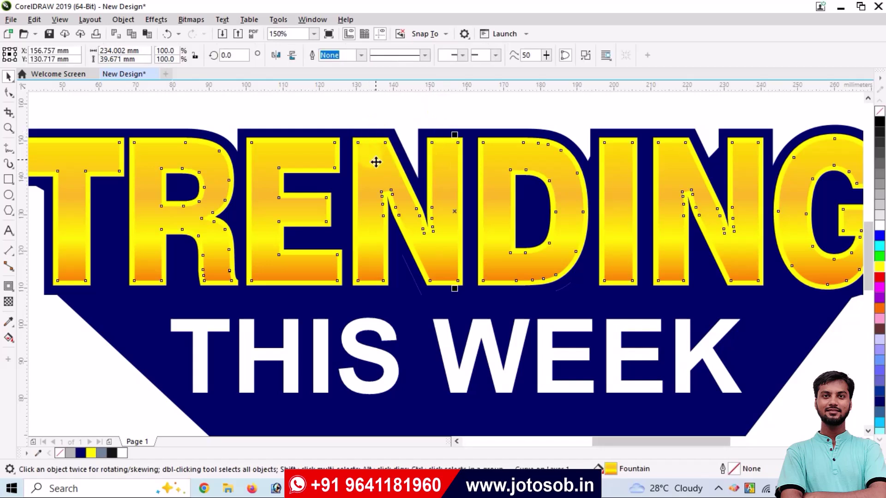
scroll(326, 132, "up", 2)
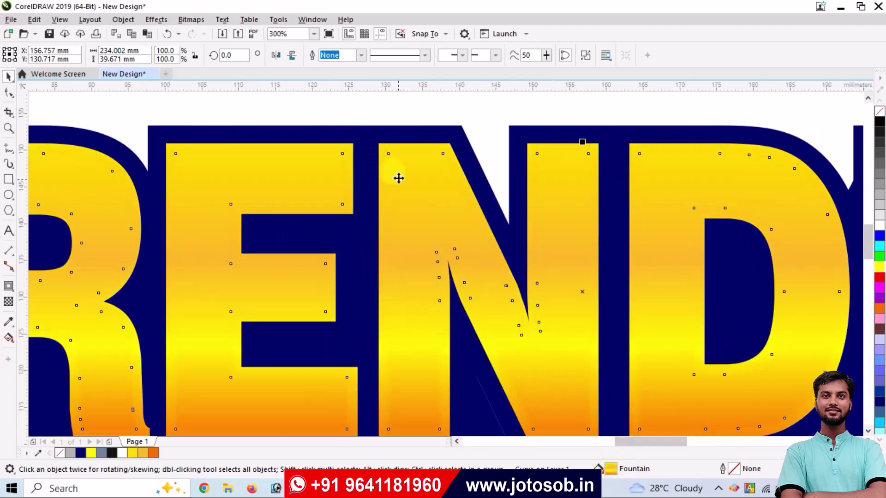
scroll(397, 179, "down", 2)
left_click(323, 116)
scroll(322, 117, "up", 2)
scroll(321, 150, "up", 1)
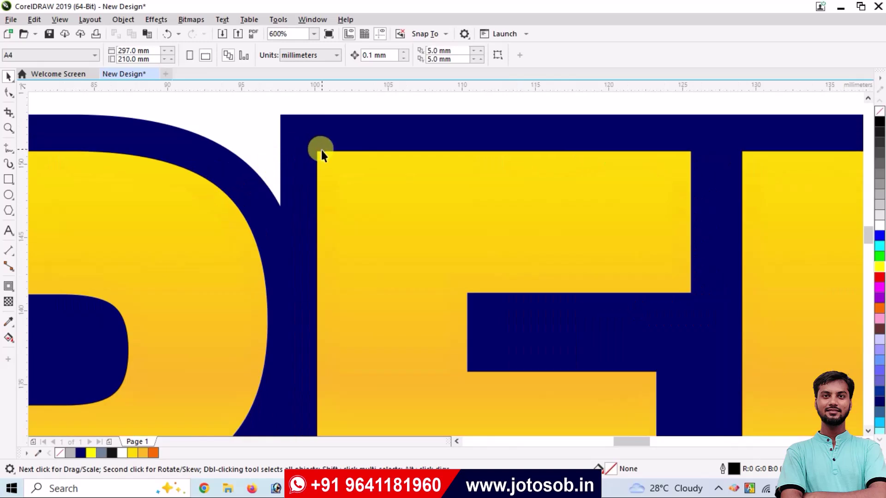
Step: Reverse the outer TRENDING text's fountain fill so it runs from orange at the top to yellow at the bottom
left_click(321, 153)
scroll(356, 143, "down", 3)
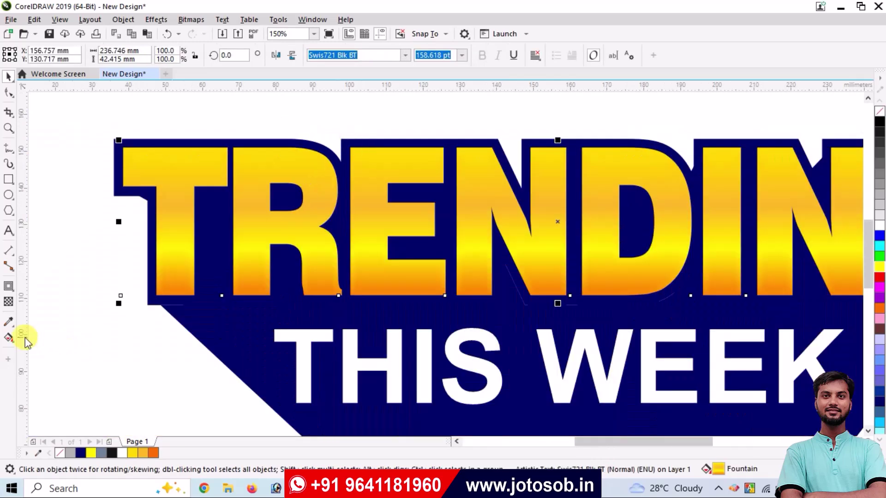
left_click(8, 338)
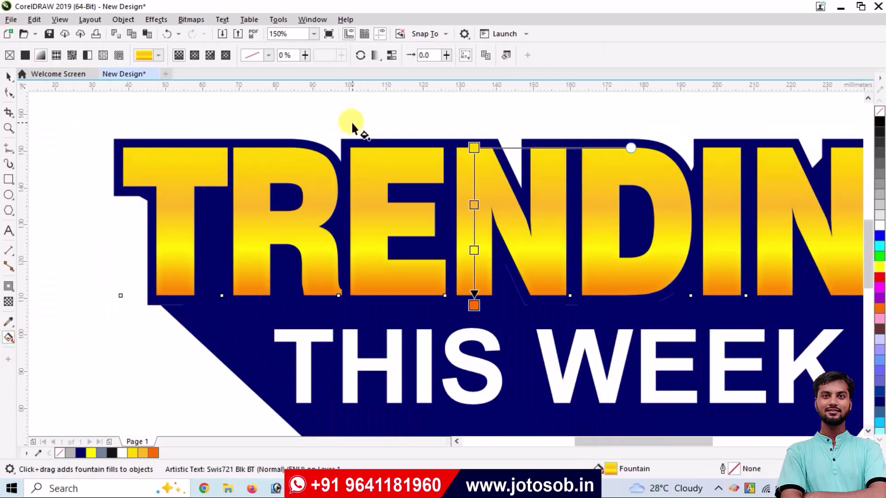
left_click(361, 56)
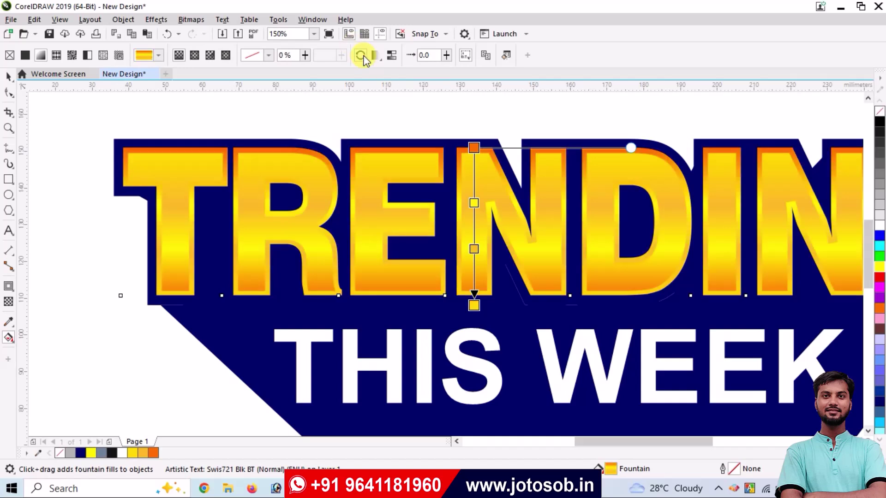
scroll(423, 198, "down", 3)
scroll(405, 174, "up", 3)
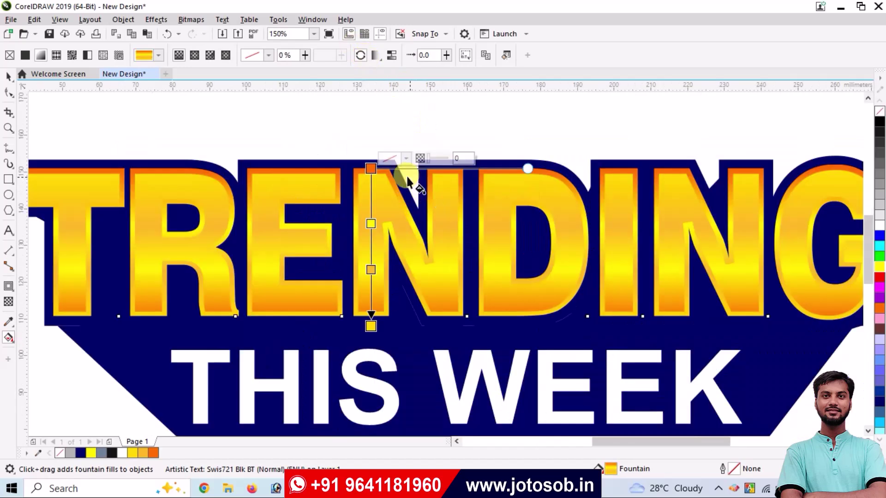
Step: Duplicate the outer TRENDING text and offset the copy slightly down and to the right
left_click(8, 76)
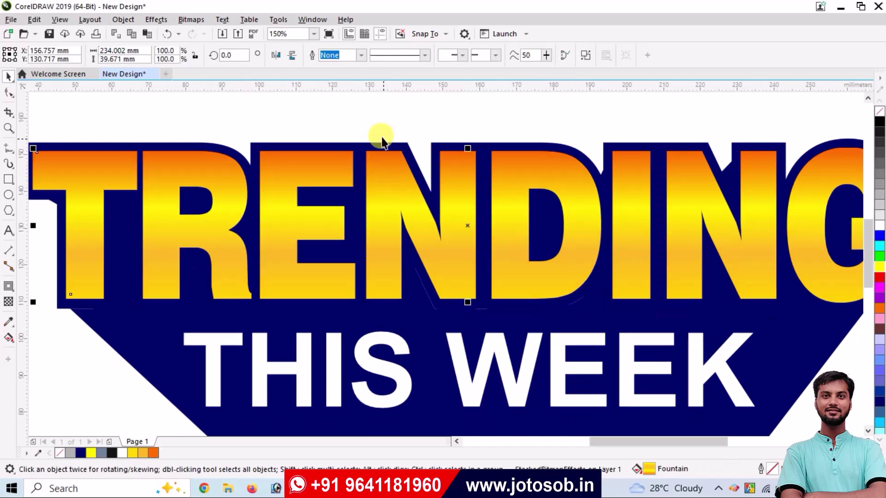
left_click(382, 139)
left_click(382, 159)
scroll(383, 163, "up", 2)
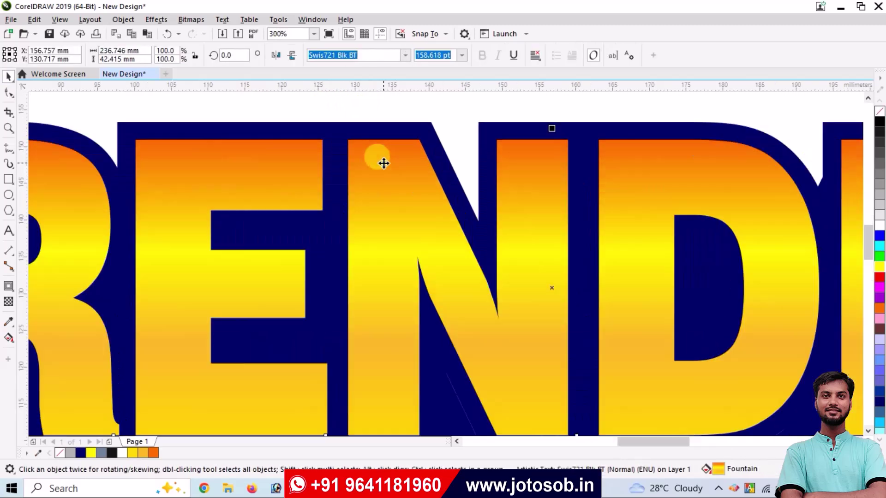
mouse_move(381, 162)
left_mouse_down()
mouse_move(358, 146)
mouse_move(367, 154)
left_mouse_up()
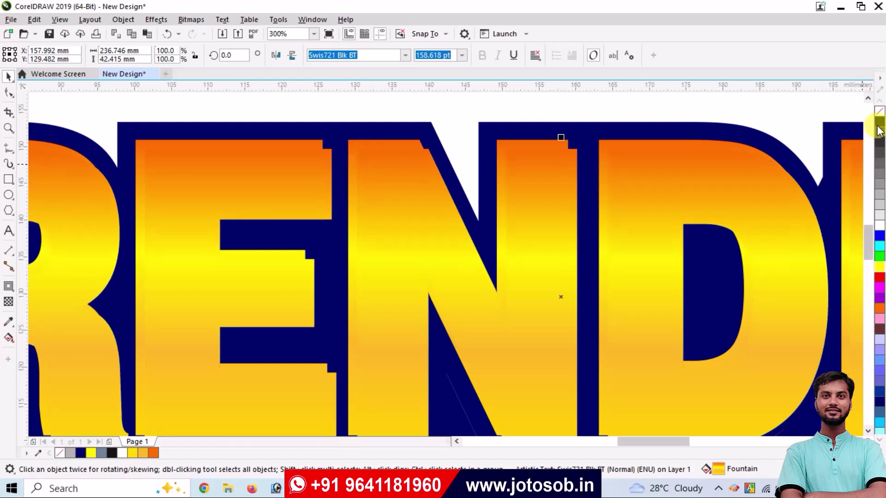
Step: Give the duplicated TRENDING text no fill and a white 0.75 pt outline
right_click(879, 224)
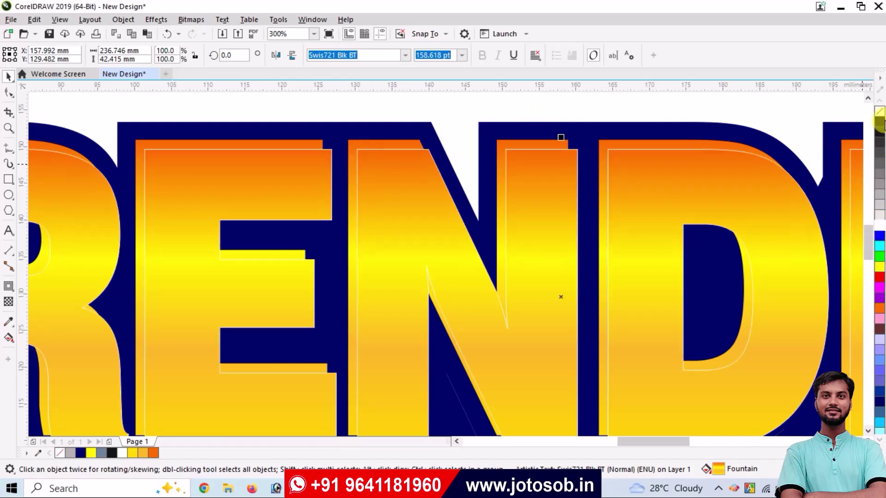
left_click(879, 115)
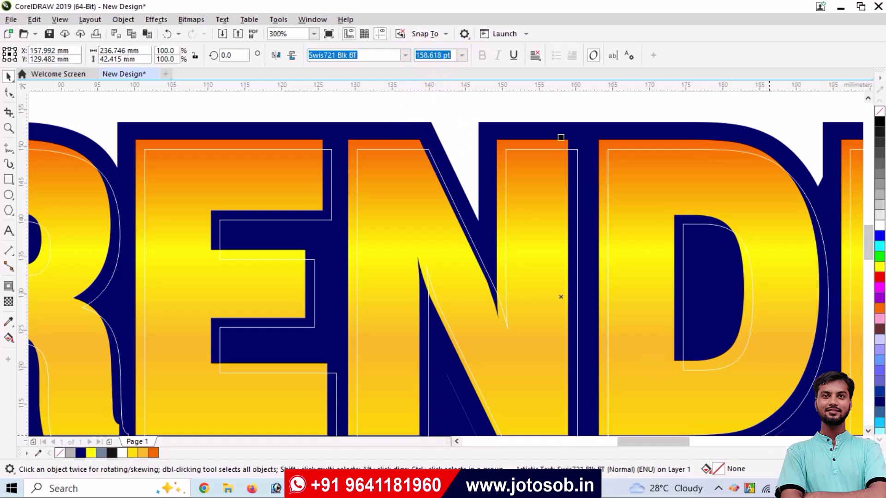
key("F12")
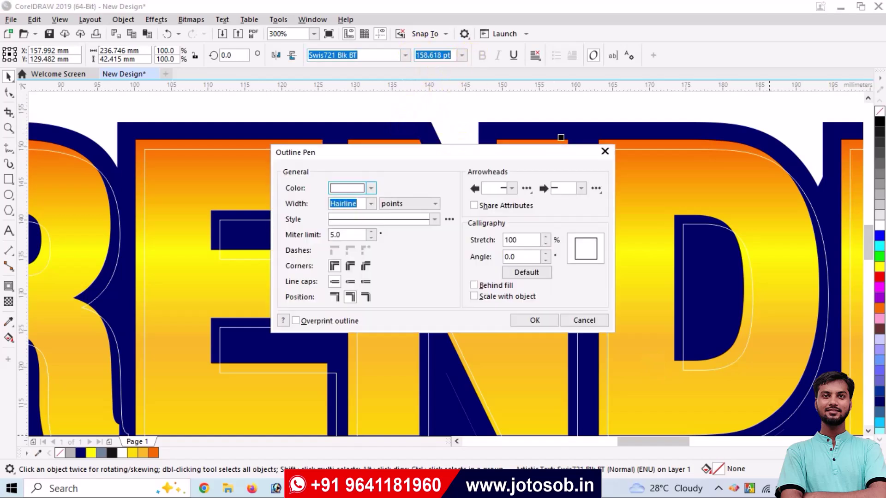
left_click(371, 203)
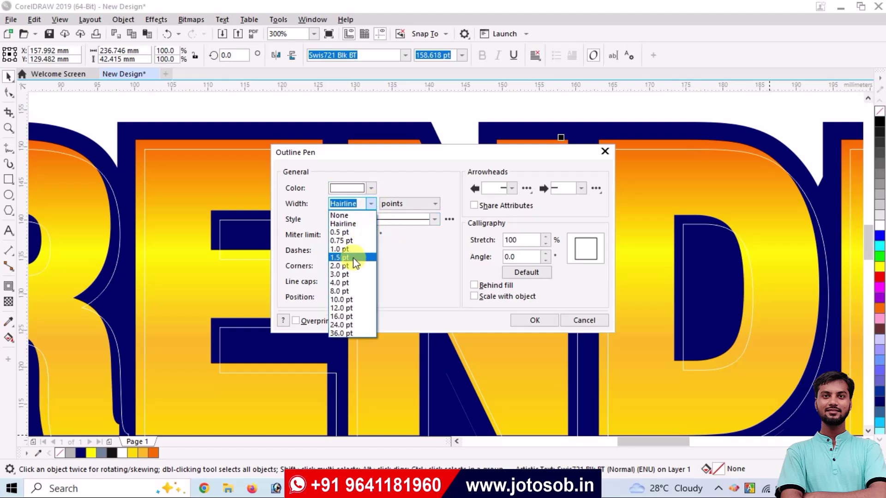
left_click(353, 257)
left_click(371, 204)
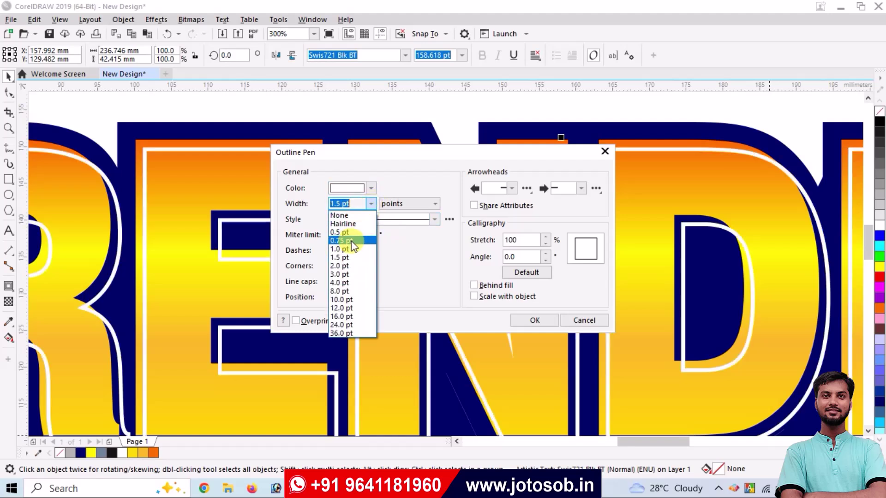
left_click(351, 247)
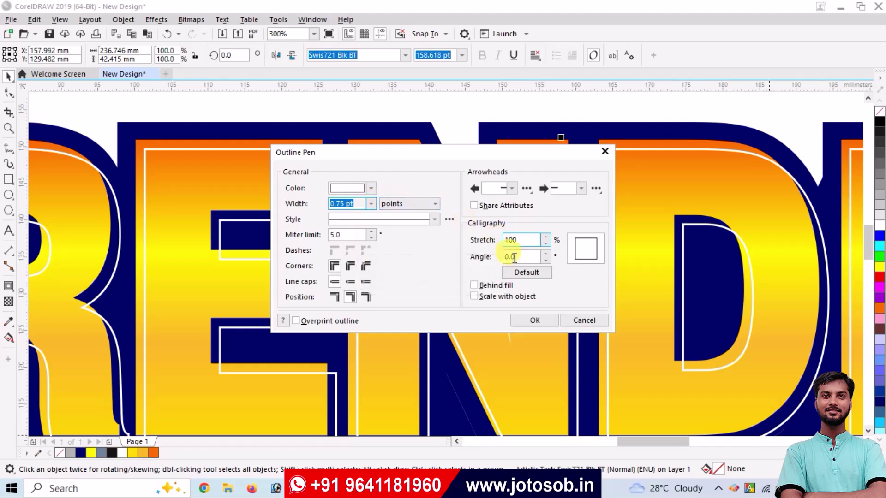
left_click(536, 320)
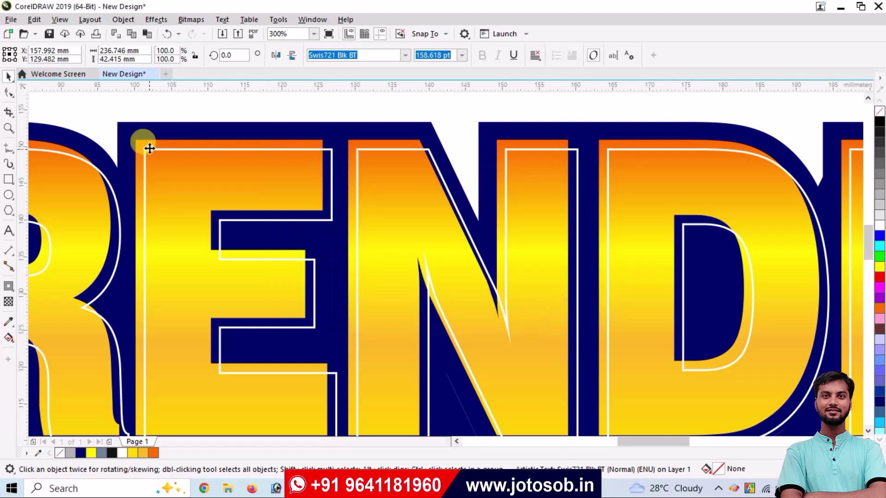
Step: Move the white outline copy closer to the TRENDING lettering, centred at about X 157.65 mm, Y 130.13 mm
left_click_drag(150, 146, 146, 145)
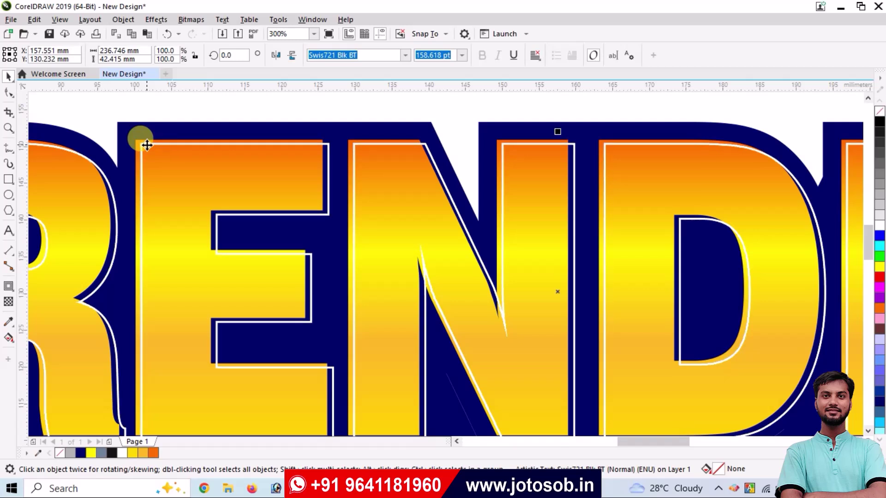
key("Right")
key("Down")
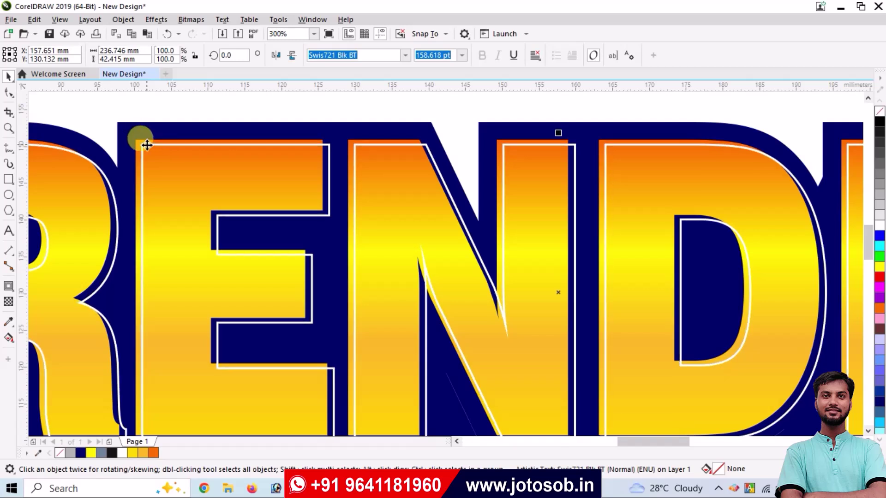
Step: Apply a tapered artistic media preset from Default Strokes to the white TRENDING outline and collapse the Artistic Media docker
scroll(203, 143, "down", 3)
key("i")
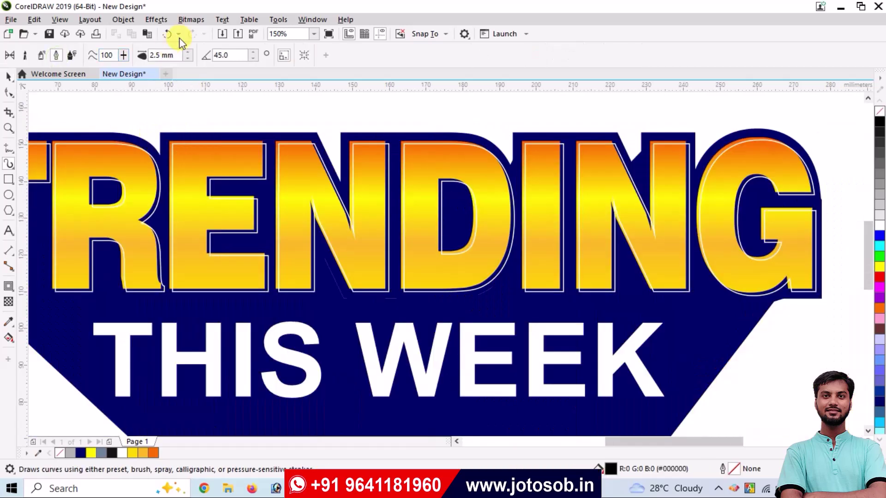
left_click(154, 23)
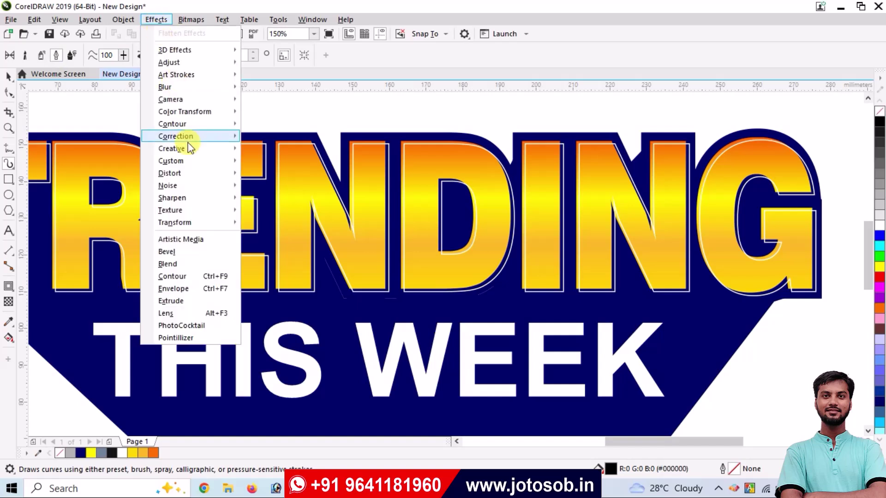
left_click(187, 239)
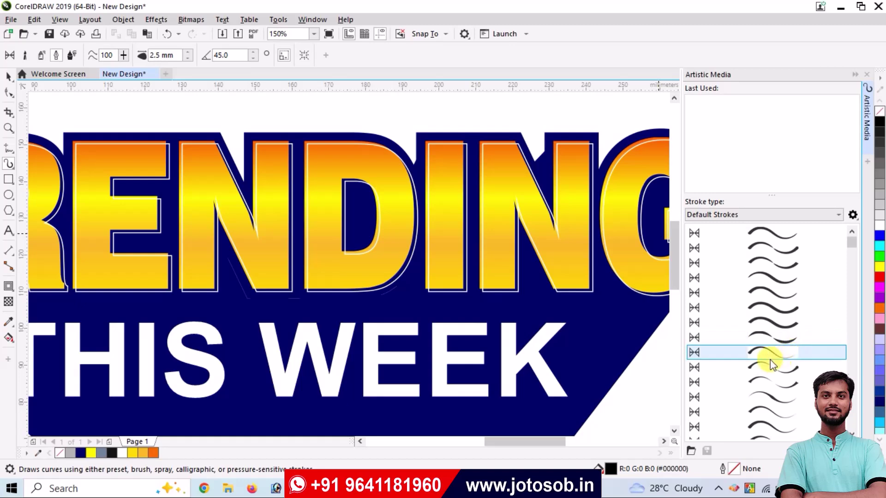
left_click(769, 382)
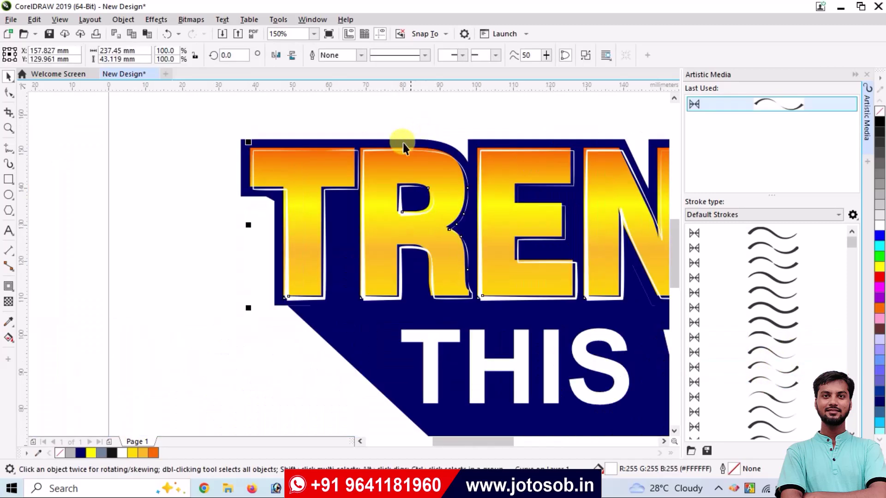
scroll(322, 178, "down", 2)
scroll(492, 161, "up", 2)
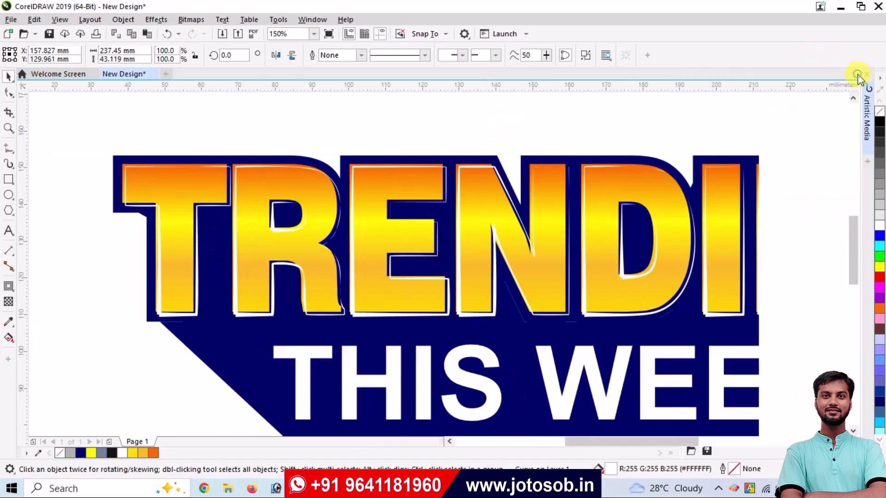
left_click(856, 74)
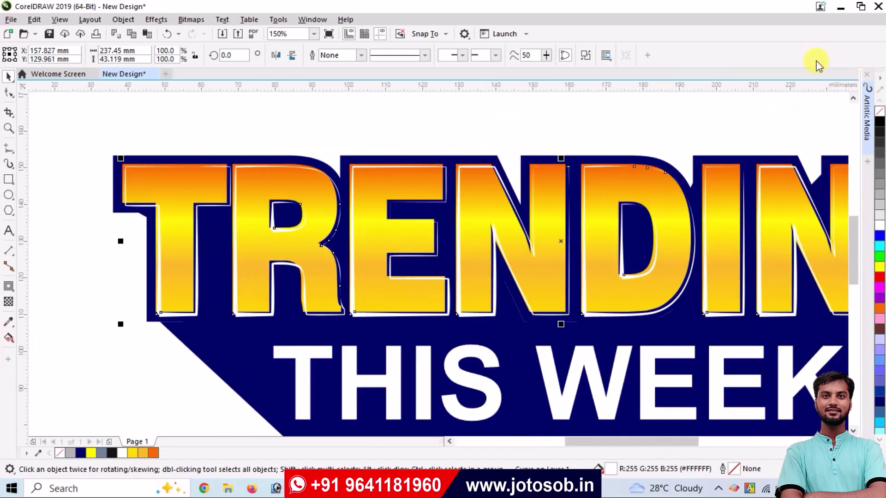
left_click(181, 20)
mouse_move(162, 18)
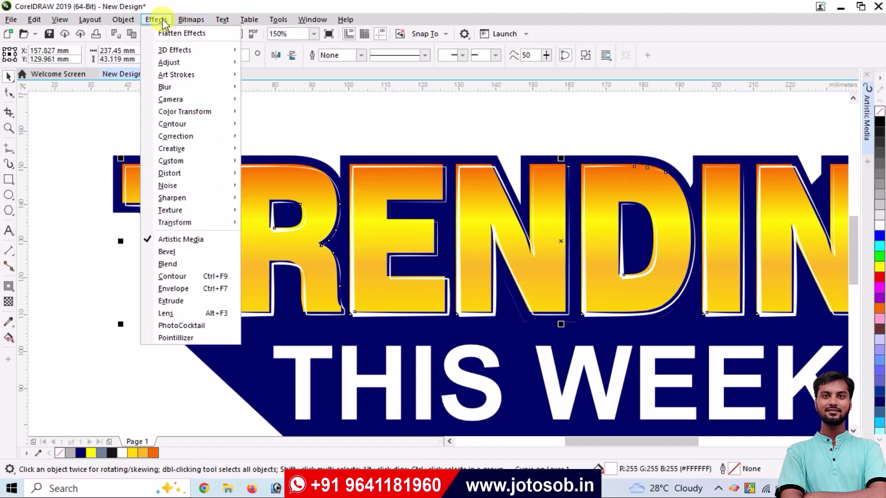
mouse_move(178, 68)
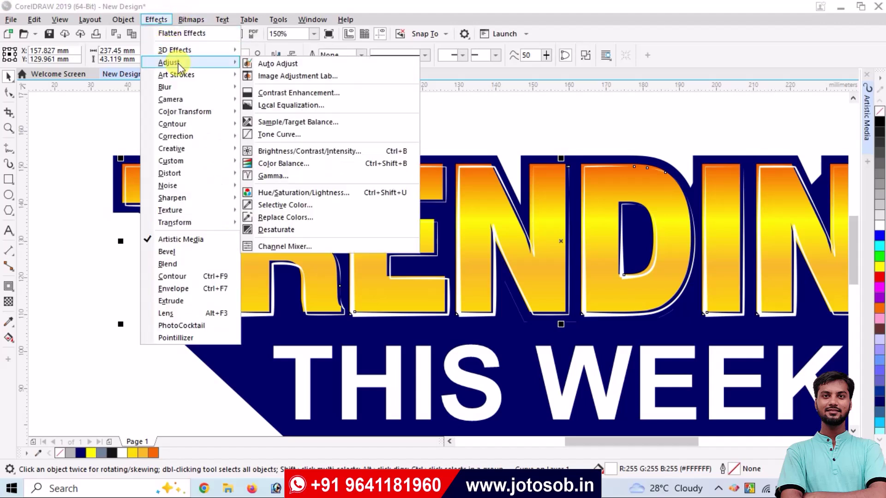
Step: Try a Gaussian blur with a 2.2-pixel radius on the white TRENDING brush strokes
mouse_move(174, 87)
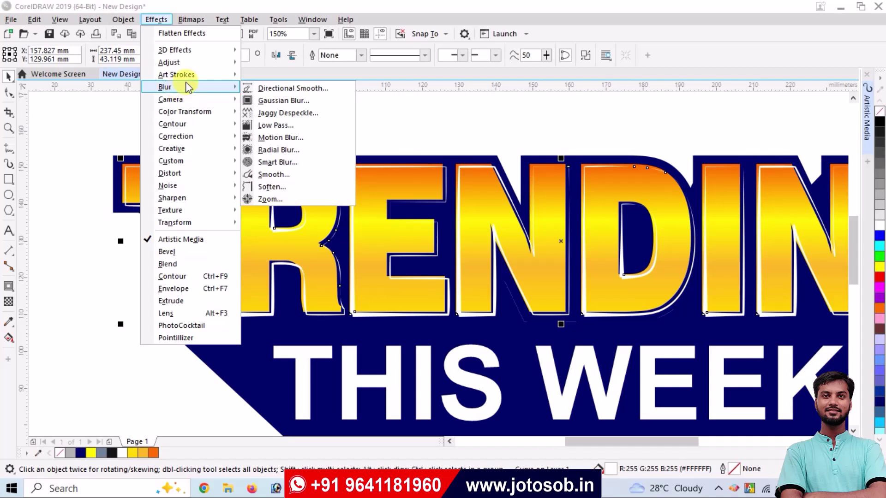
left_click(277, 104)
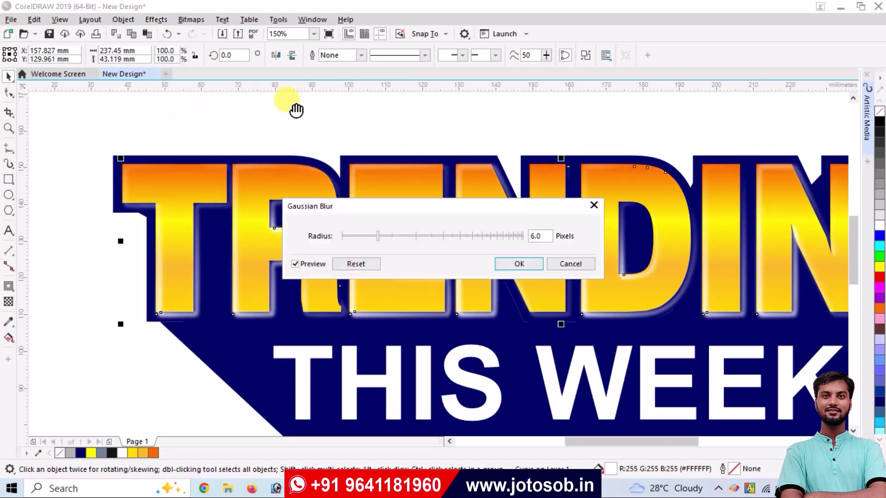
left_click(359, 234)
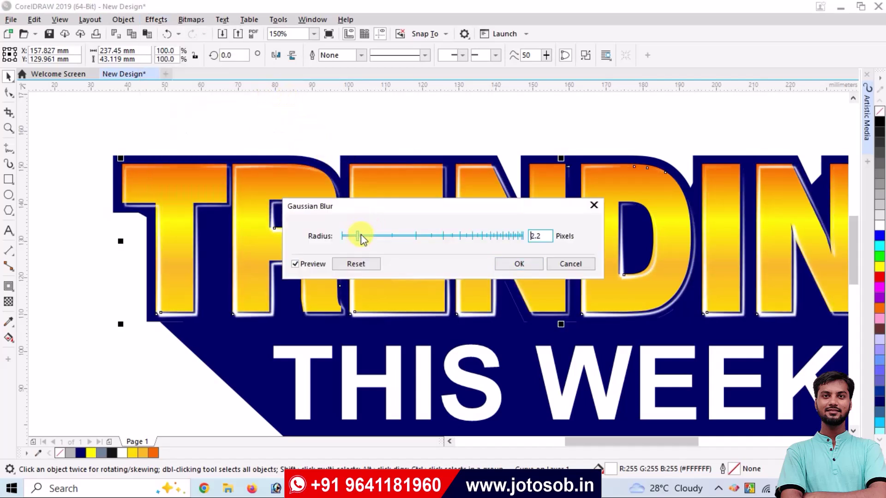
left_click_drag(362, 237, 455, 237)
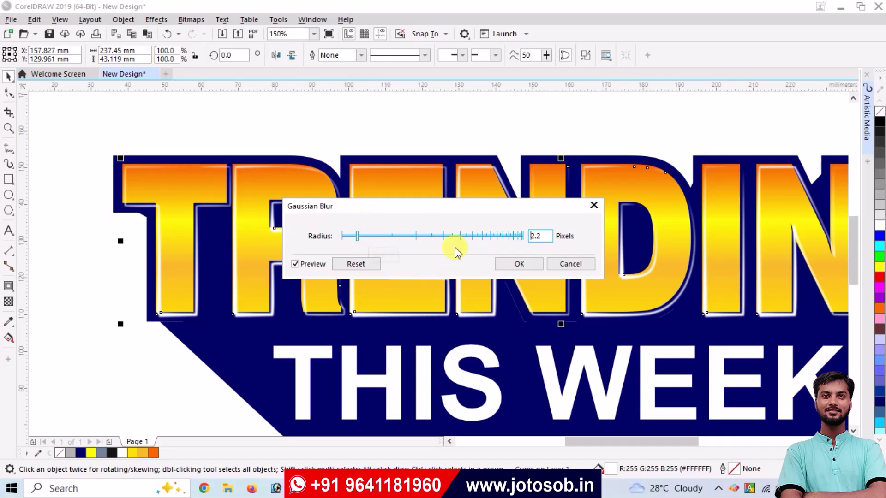
left_click(513, 265)
scroll(292, 185, "down", 1)
left_click(292, 135)
left_click(250, 188)
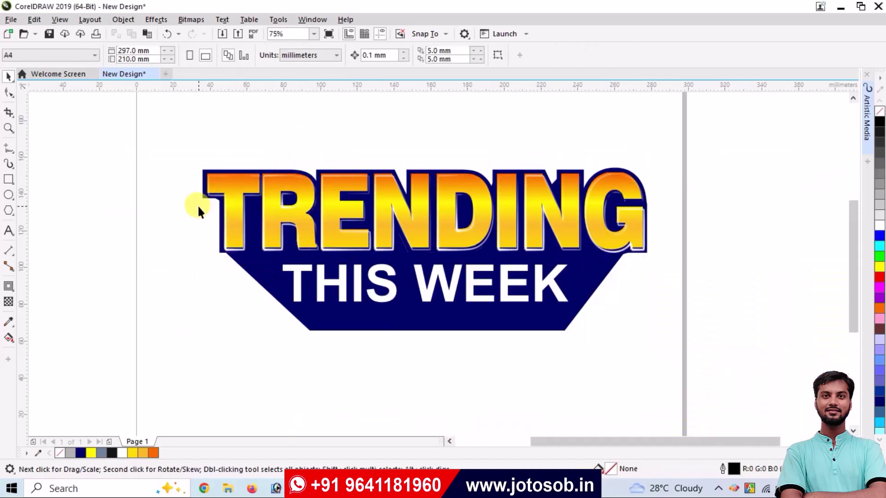
Step: Add a one-step inside contour with a 1.0 mm offset to the gradient TRENDING text
left_click(115, 185)
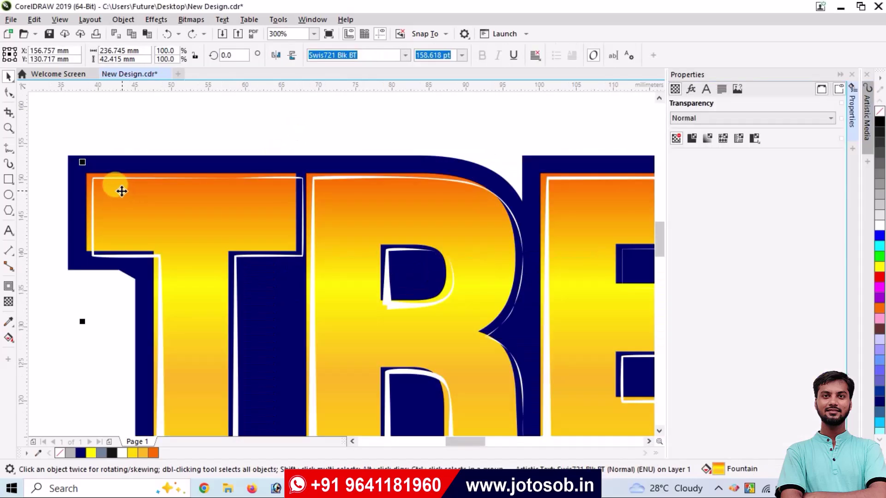
left_click(9, 286)
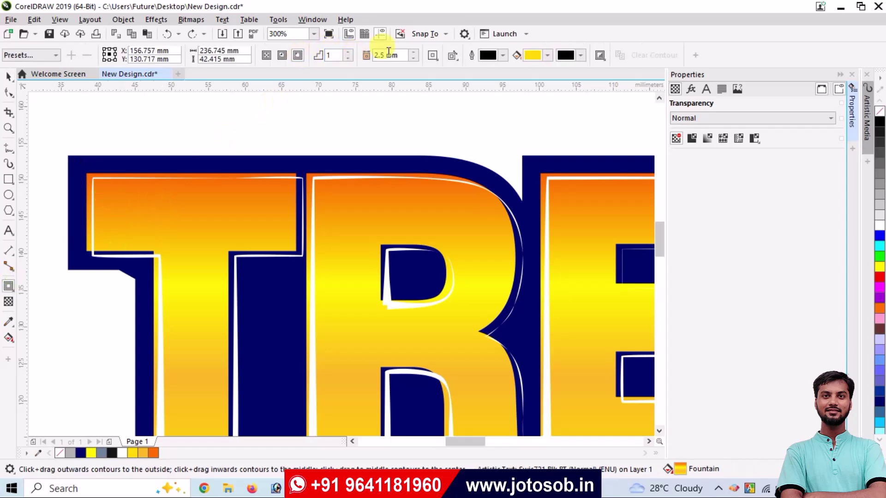
left_click(413, 52)
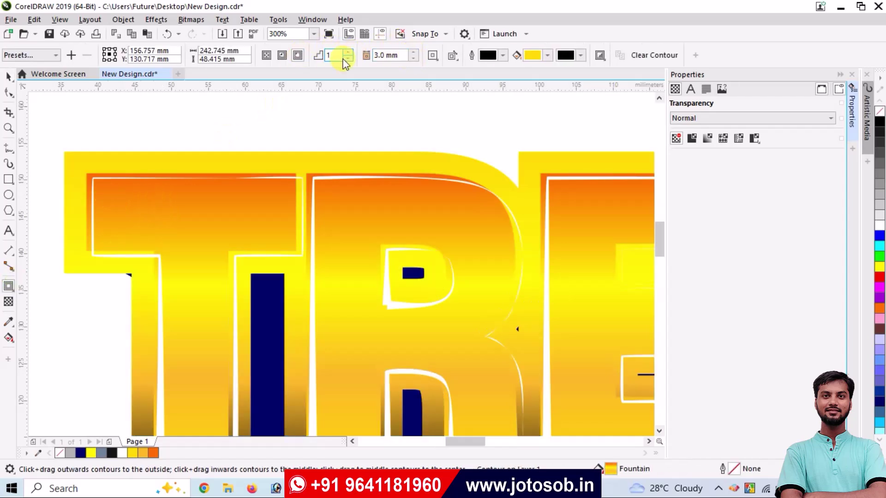
left_click(282, 55)
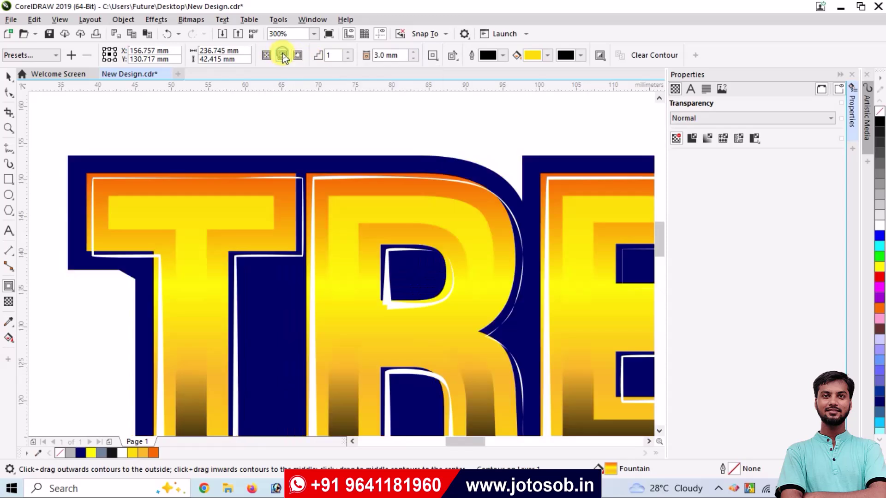
left_click(411, 59)
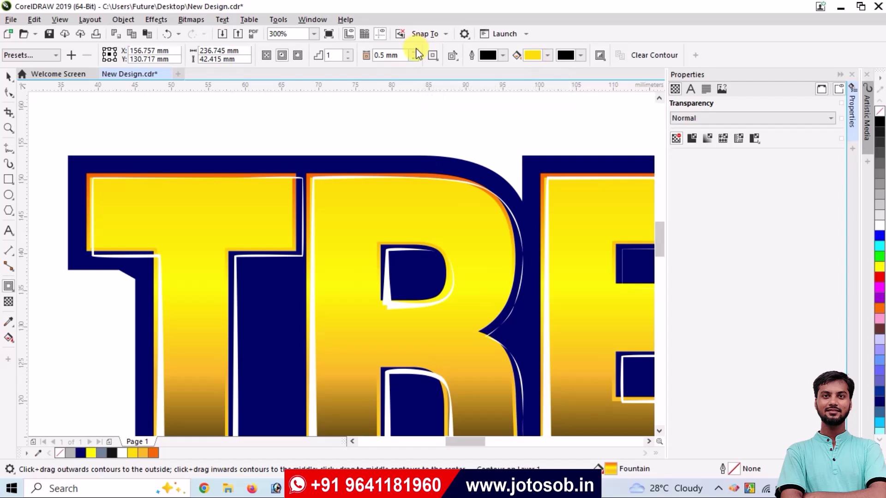
left_click(415, 51)
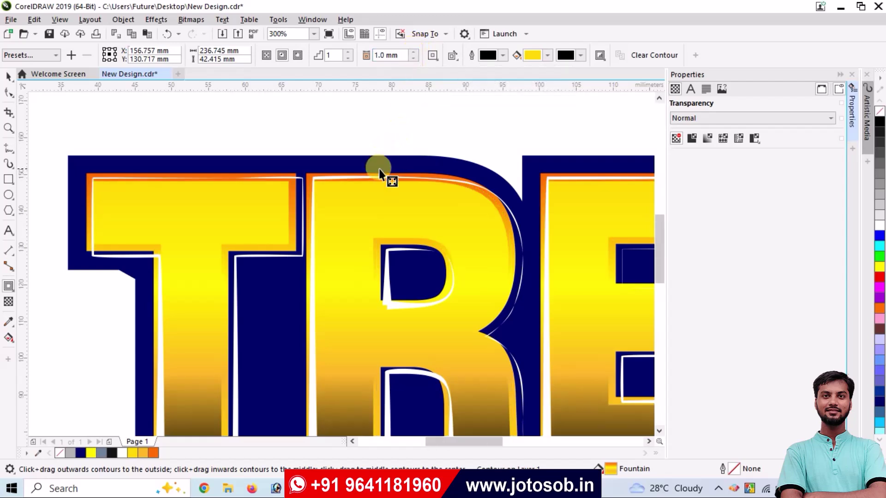
Step: Break the inside contour apart from the TRENDING text and clear the selection
scroll(378, 169, "down", 2)
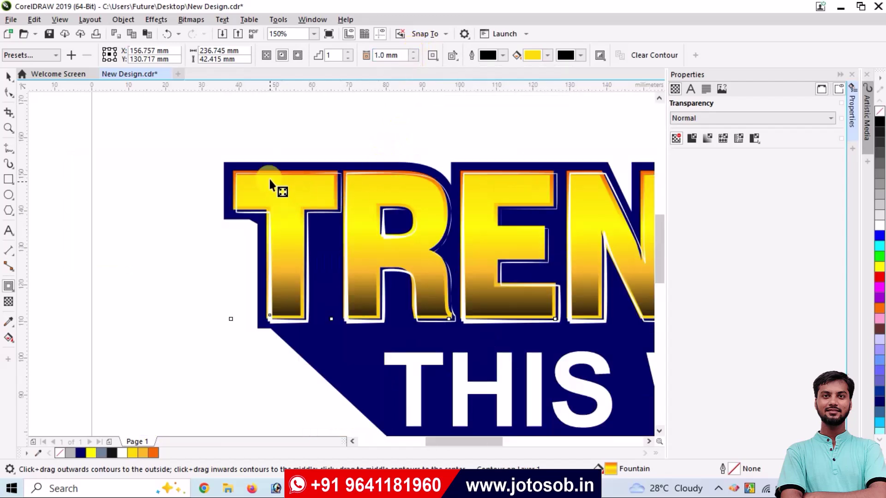
left_click(123, 19)
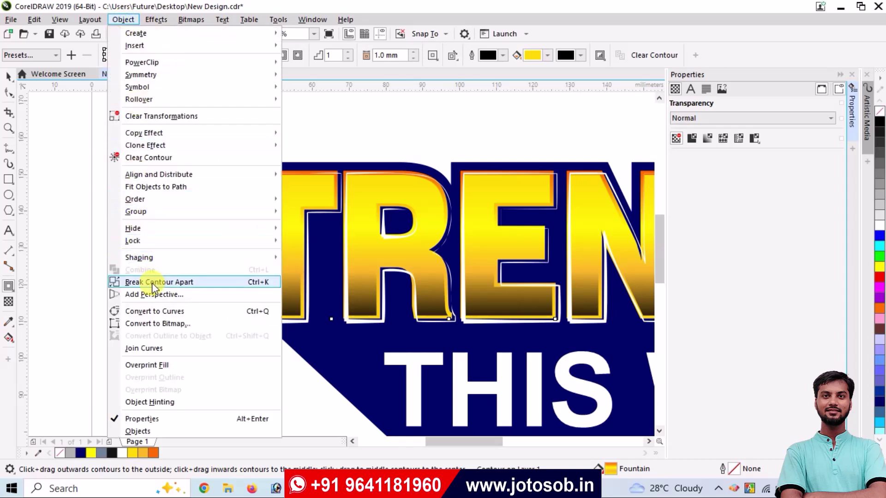
left_click(151, 284)
left_click(7, 75)
left_click(99, 186)
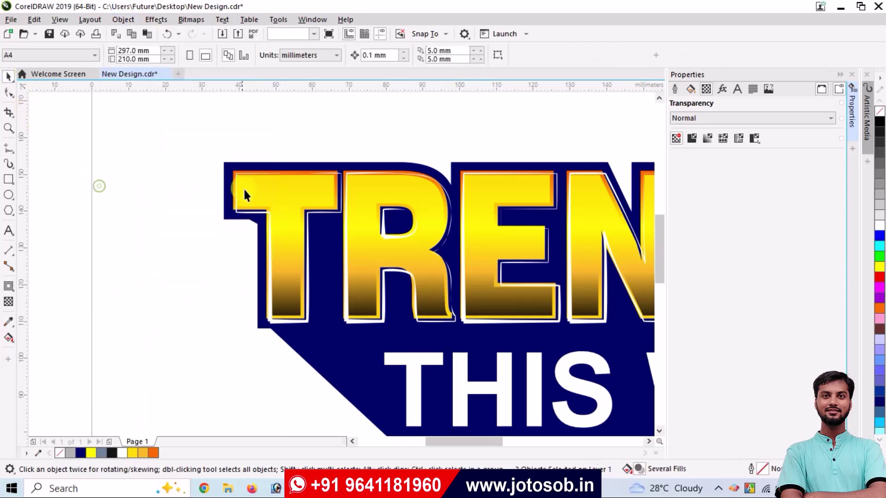
Step: Reverse the yellow-to-black fountain fill of the separated inner TRENDING shape
left_click(244, 191)
key("g")
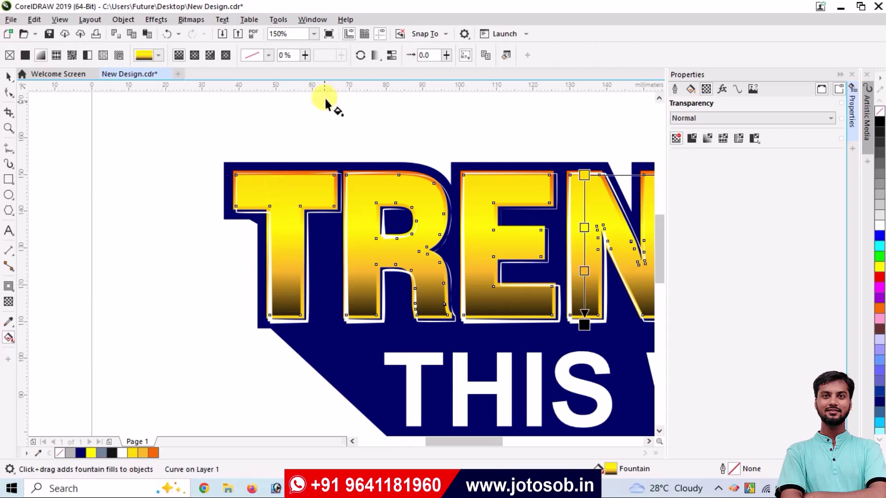
left_click(360, 55)
left_click(188, 174)
Step: Apply the TRENDING text's orange-to-yellow fountain fill to the separated inner shape
scroll(257, 169, "up", 2)
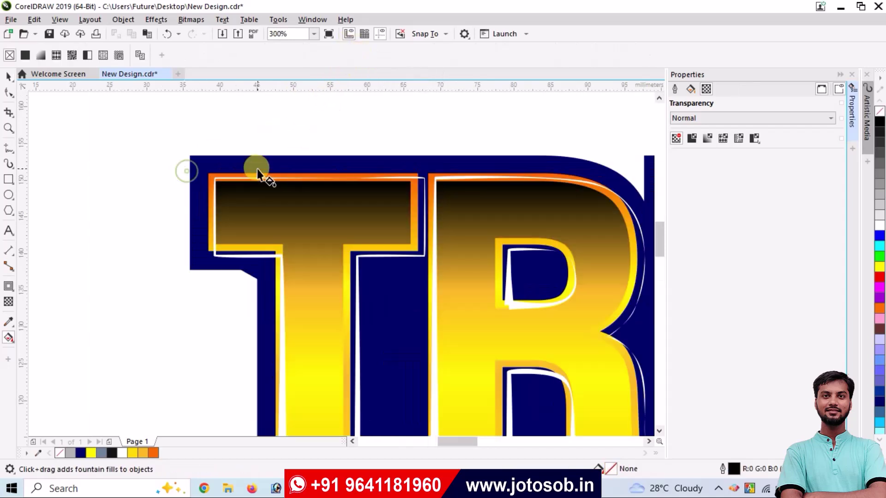
left_click(9, 78)
left_click(212, 172)
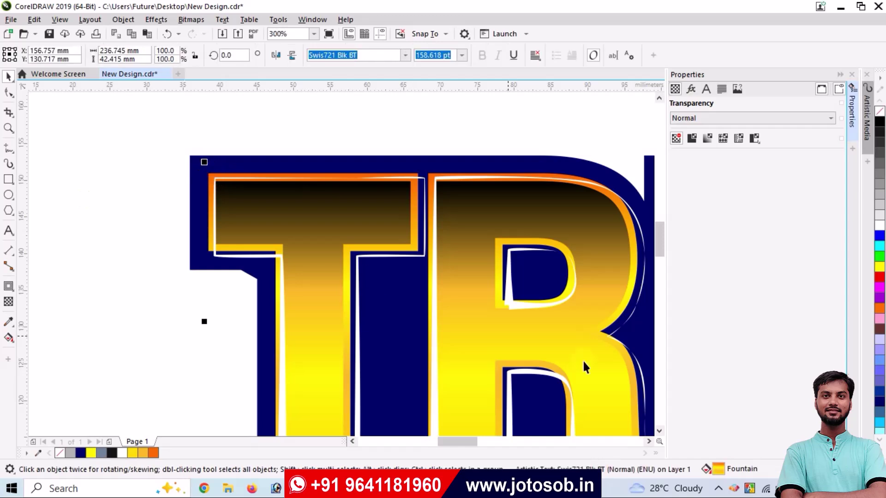
double_click(721, 472)
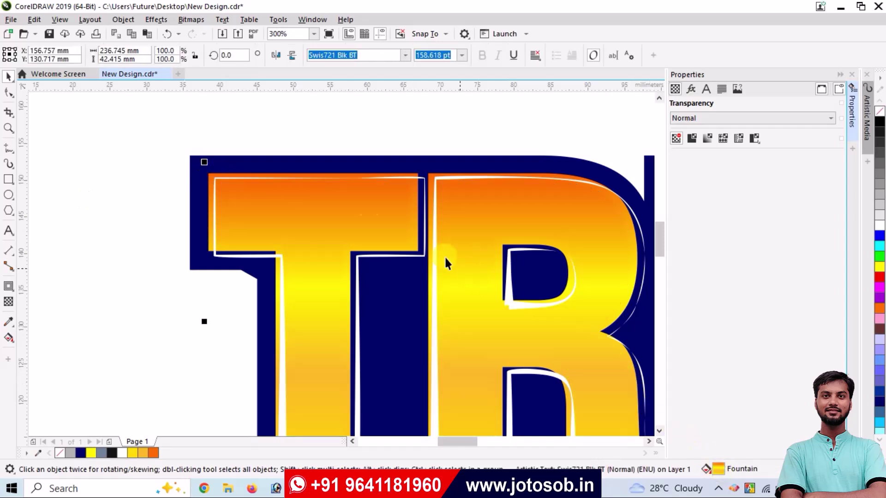
scroll(358, 204, "down", 2)
Step: Flip the orange-to-yellow fountain fill of the inner TRENDING shape so its orange end is at the base of the letters
left_click(281, 240)
left_click(328, 203)
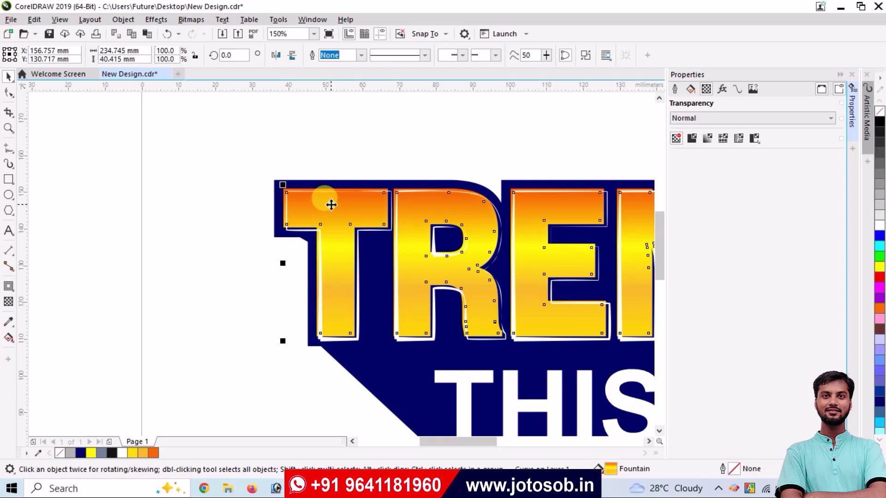
key("g")
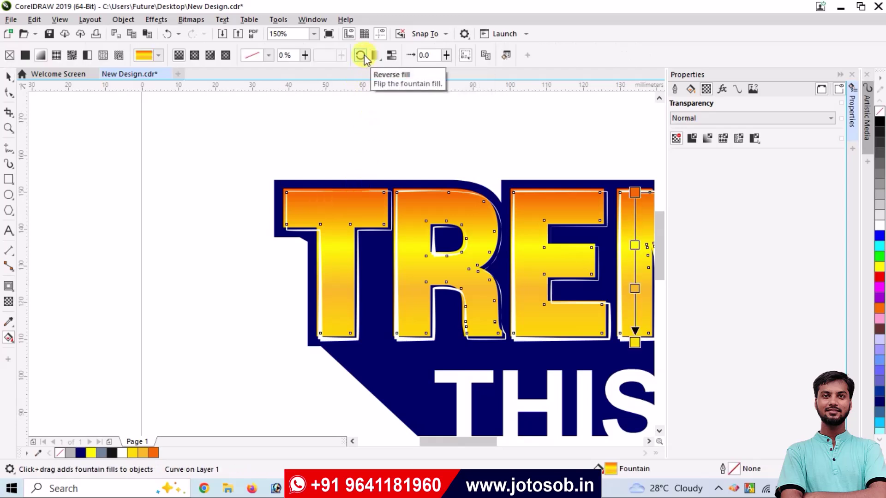
left_click(364, 54)
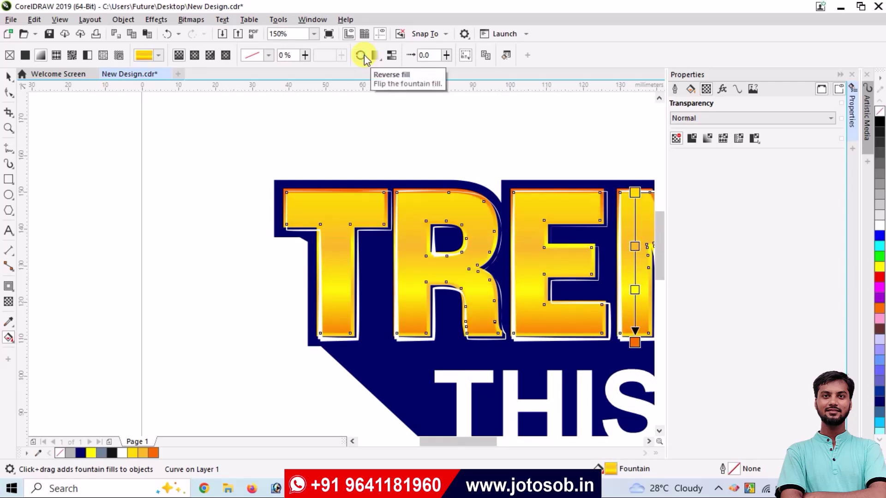
left_click(183, 222)
scroll(187, 223, "down", 2)
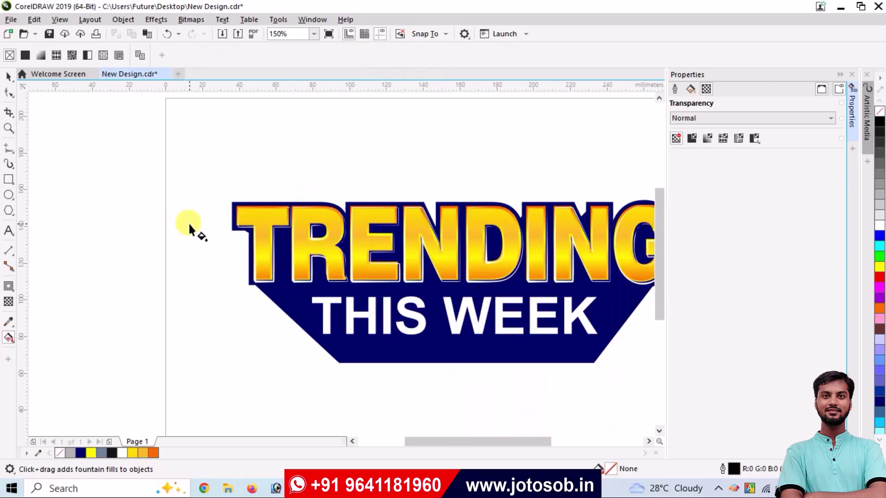
scroll(347, 227, "up", 2)
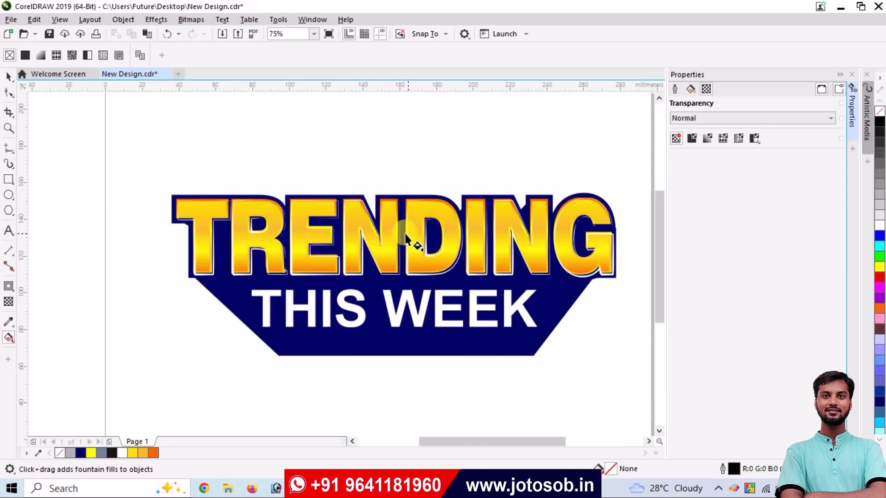
Step: Apply the Plastic texture effect to the inner TRENDING shape with highlight 6, depth 19 and reduced smoothness
left_click(9, 77)
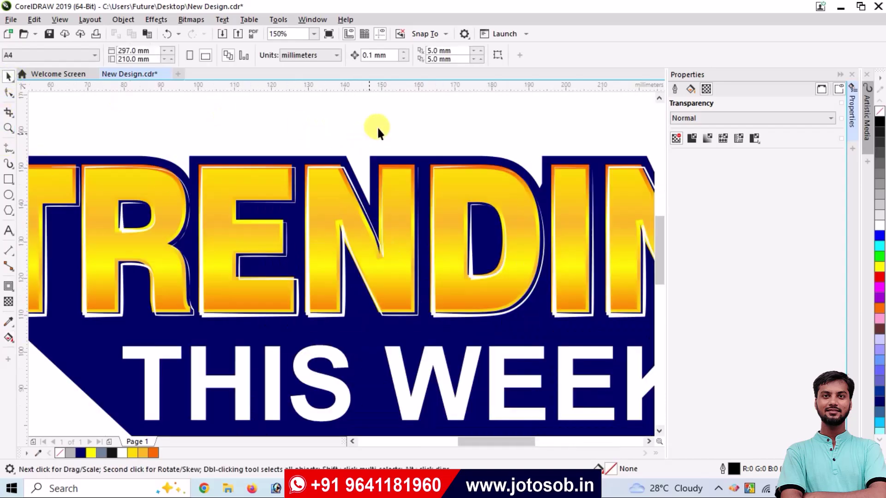
left_click(408, 156)
left_click(867, 75)
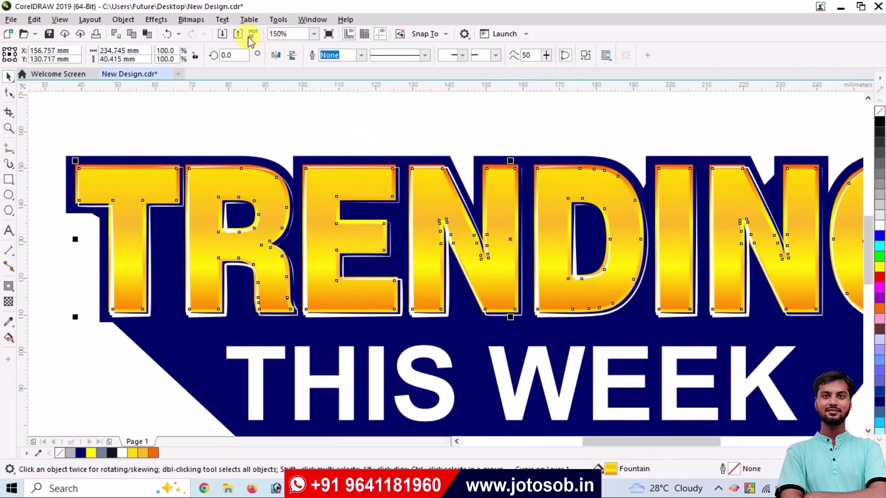
left_click(152, 20)
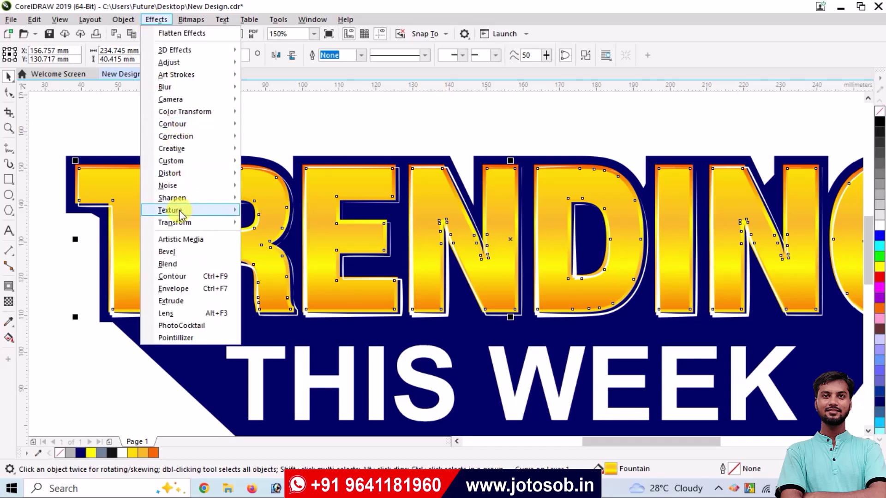
mouse_move(231, 210)
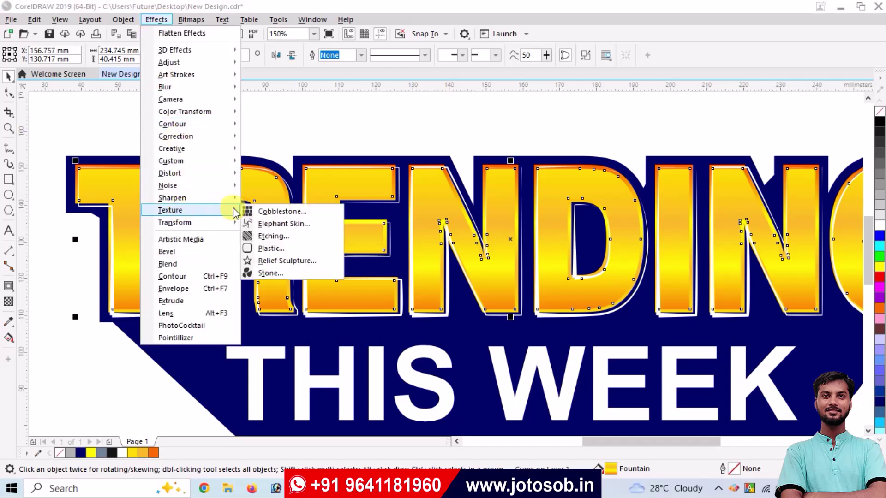
left_click(276, 248)
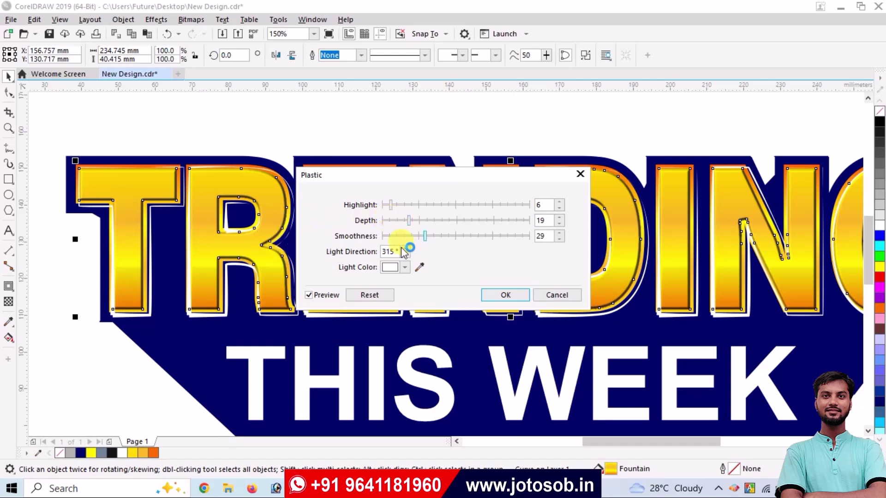
left_click(451, 238)
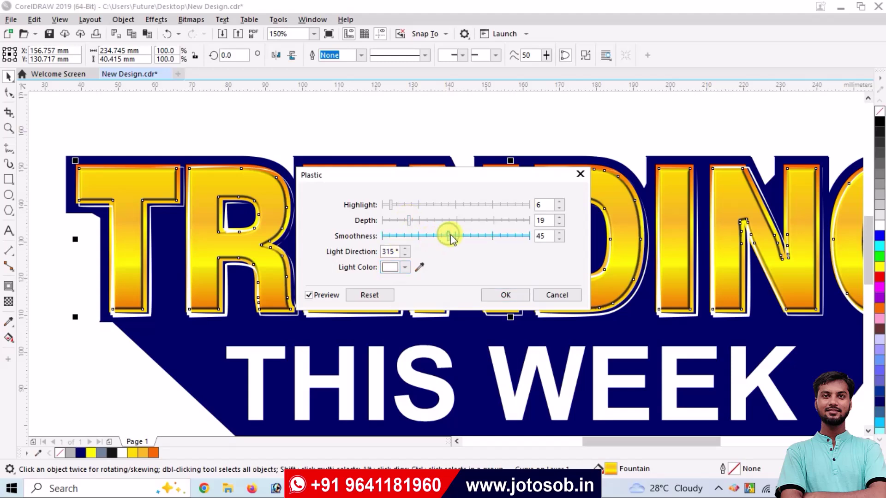
left_click_drag(451, 237, 402, 237)
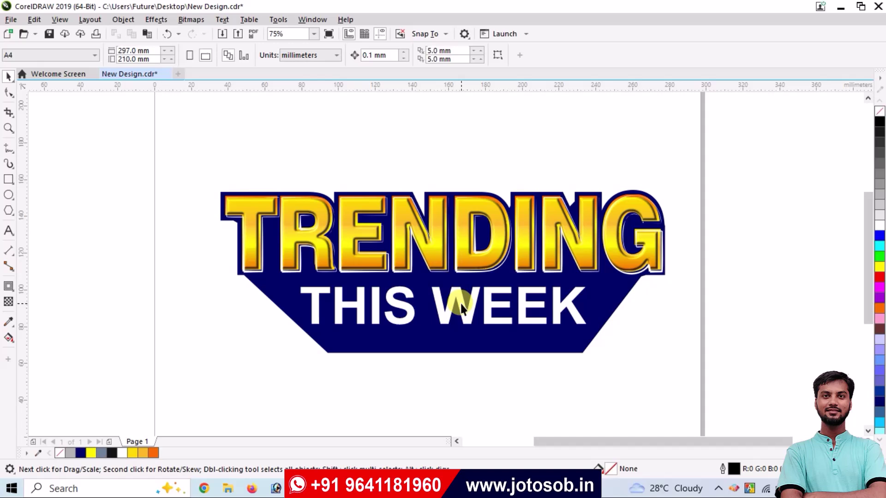
Step: Stretch the THIS WEEK text to about 23.6 mm high and centre it at about X 157.8 mm, Y 91.3 mm
scroll(461, 307, "up", 2)
left_click(451, 283)
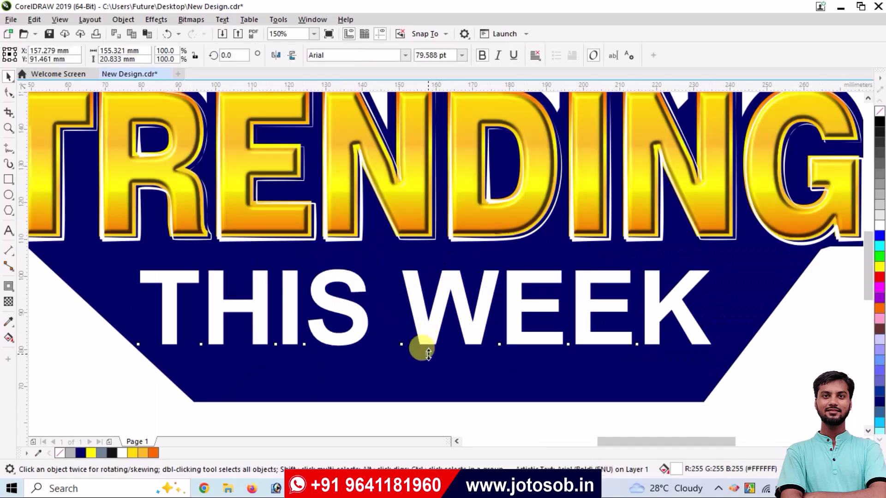
left_click_drag(428, 354, 424, 358)
left_click_drag(414, 297, 417, 297)
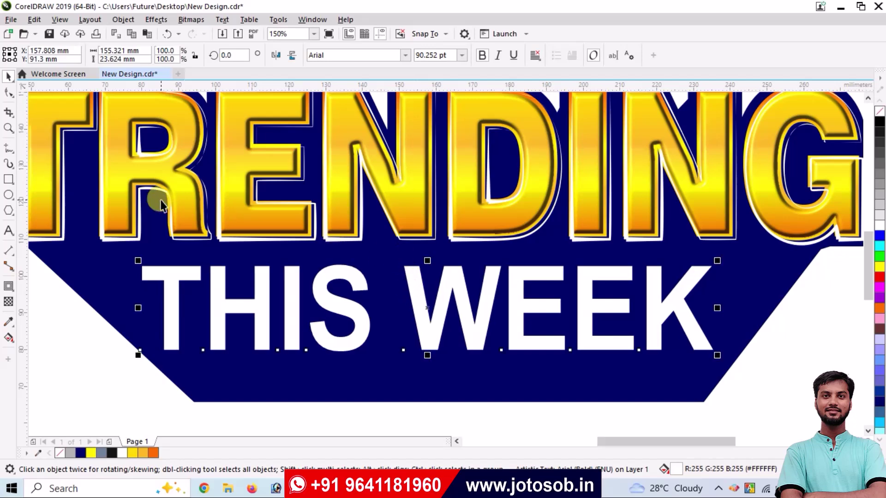
Step: Add a block shadow to THIS WEEK, running down to the right with a depth of about 32 mm at about 314.5°
left_click(8, 303)
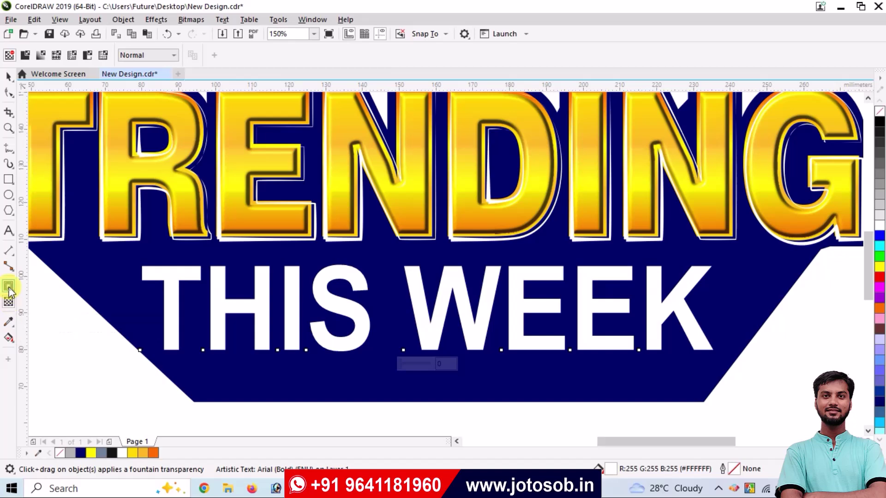
left_click(8, 288)
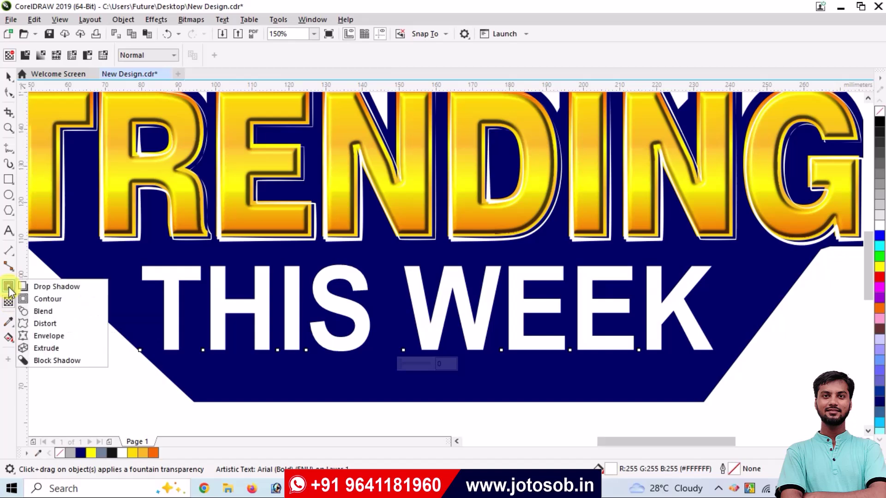
left_click(70, 361)
left_click_drag(352, 303, 510, 395)
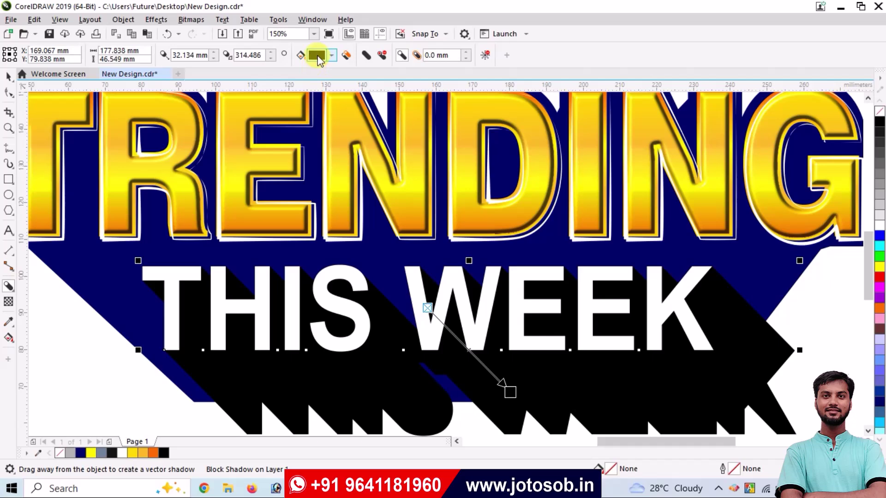
Step: Break the block shadow apart from the THIS WEEK text and select it as a separate shape
left_click(123, 20)
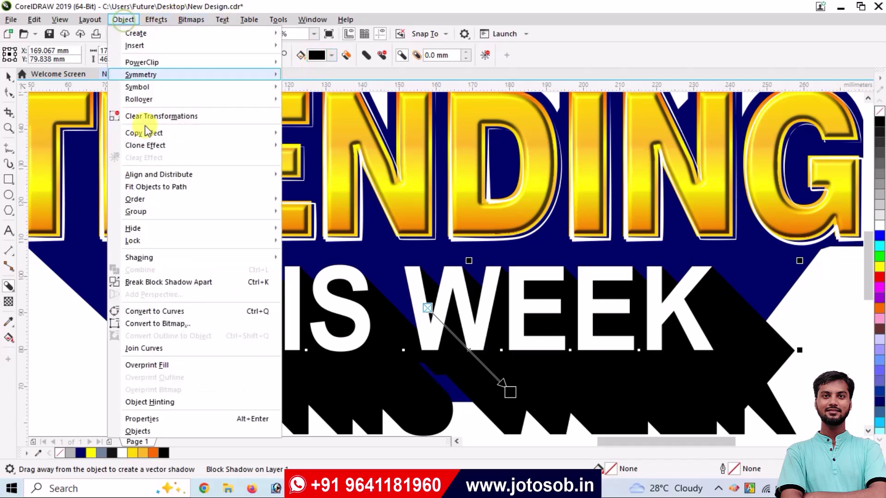
left_click(176, 282)
left_click(9, 76)
left_click(75, 331)
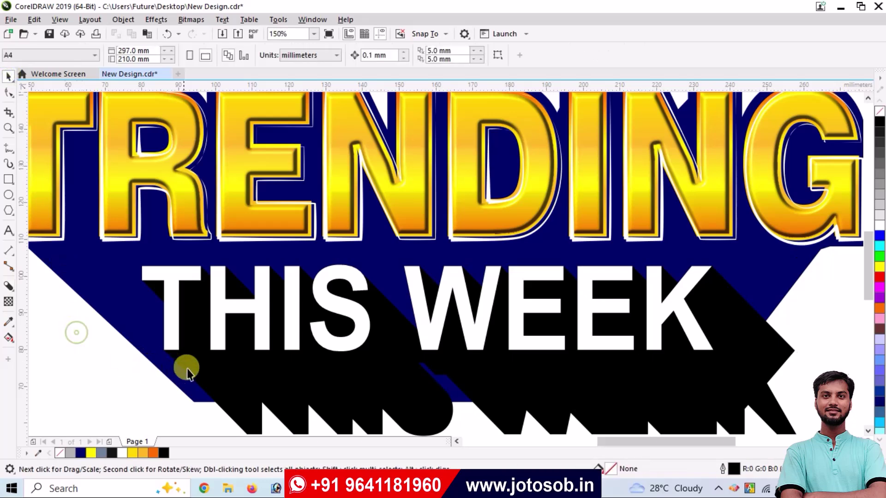
left_click(220, 375)
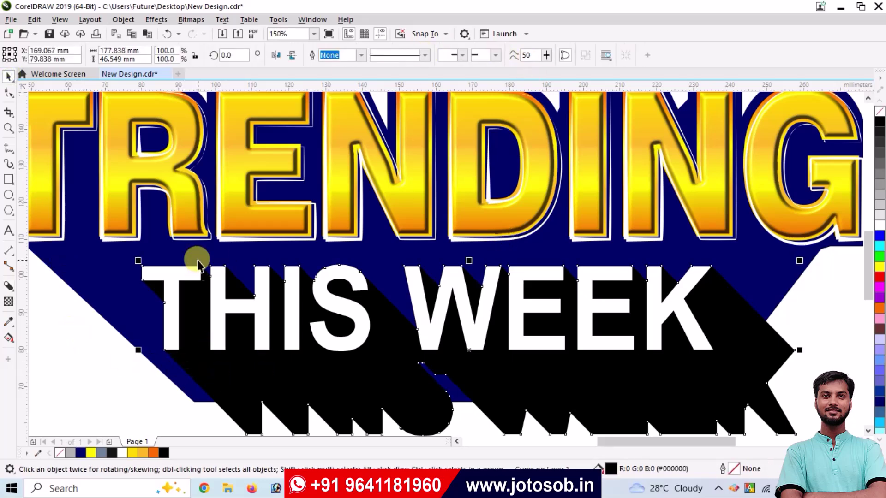
left_click(69, 342)
left_click(232, 389)
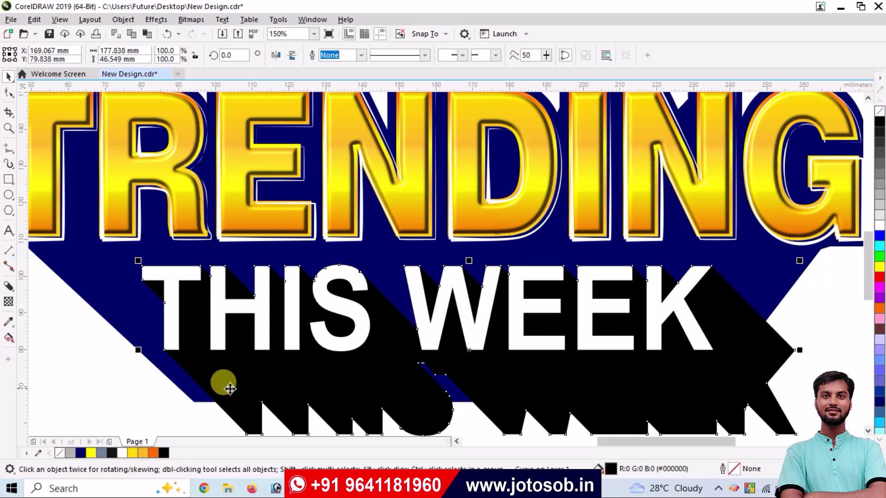
left_click_drag(228, 397, 223, 412)
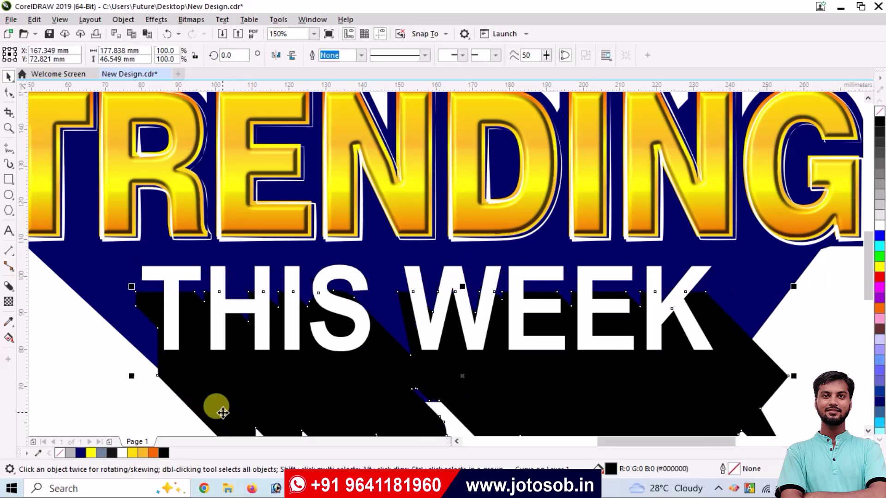
key("ctrl+z")
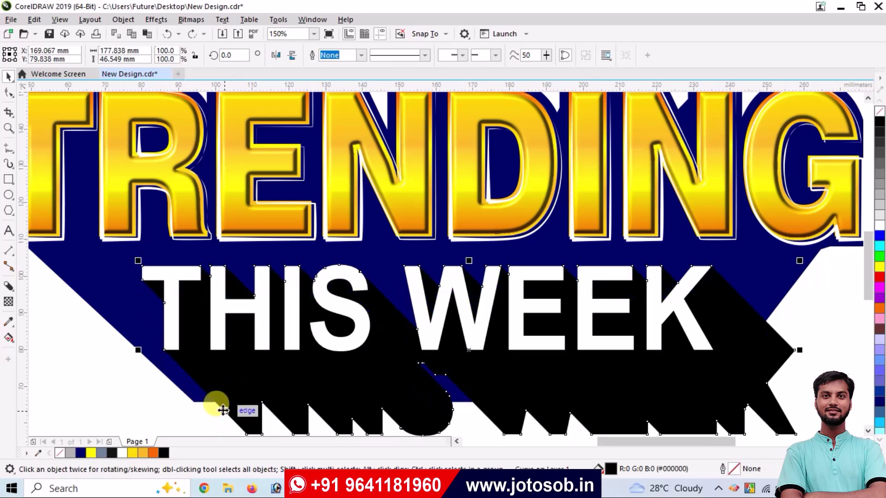
Step: Fill the separated THIS WEEK shadow with a uniform dark navy, RGB 0, 0, 56 (#000038)
double_click(610, 469)
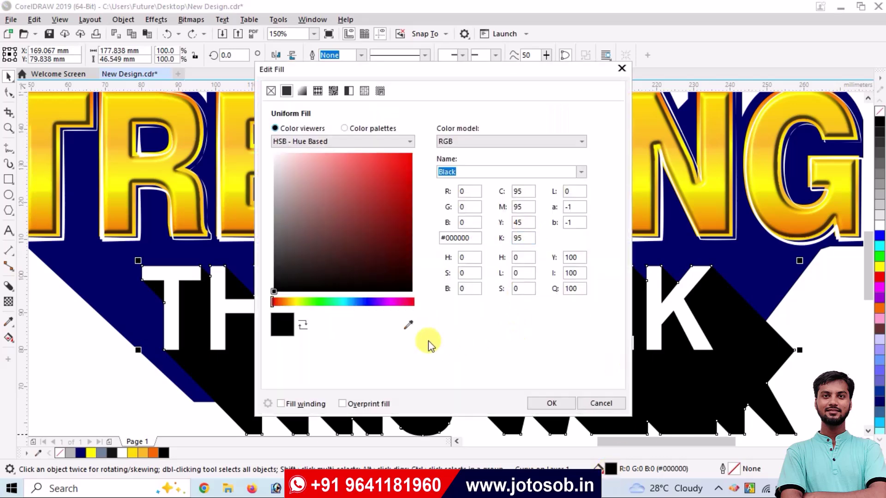
left_click(113, 290)
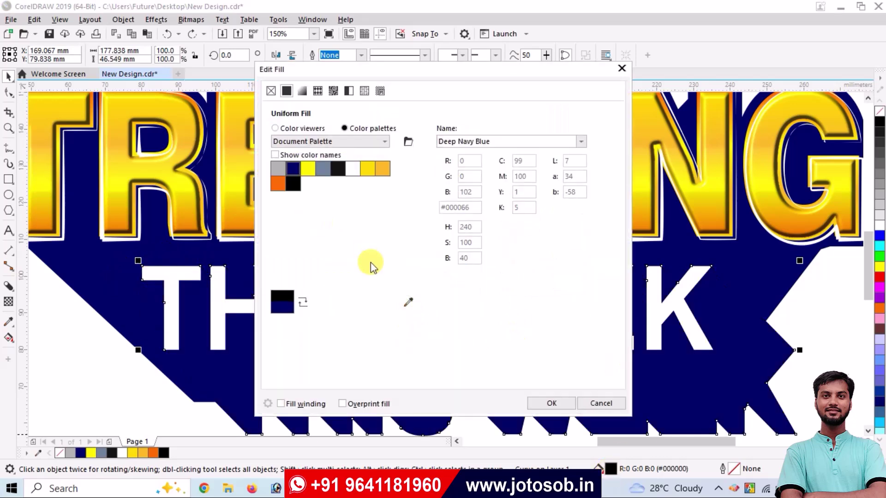
left_click(297, 128)
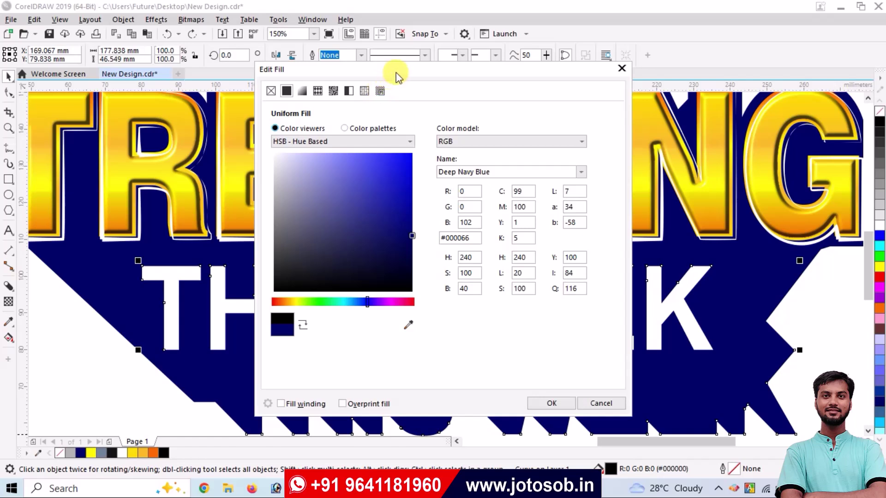
left_click_drag(395, 72, 501, 35)
mouse_move(513, 213)
left_mouse_down()
mouse_move(521, 213)
mouse_move(519, 224)
left_mouse_up()
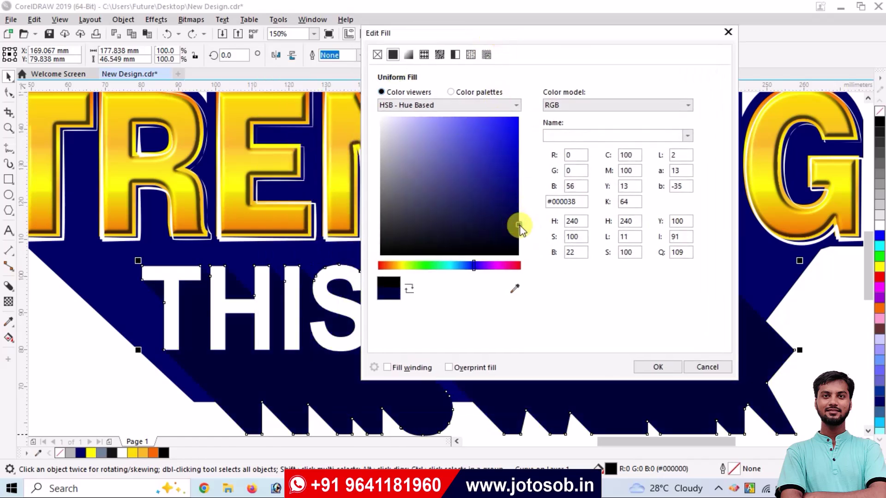
left_click(678, 366)
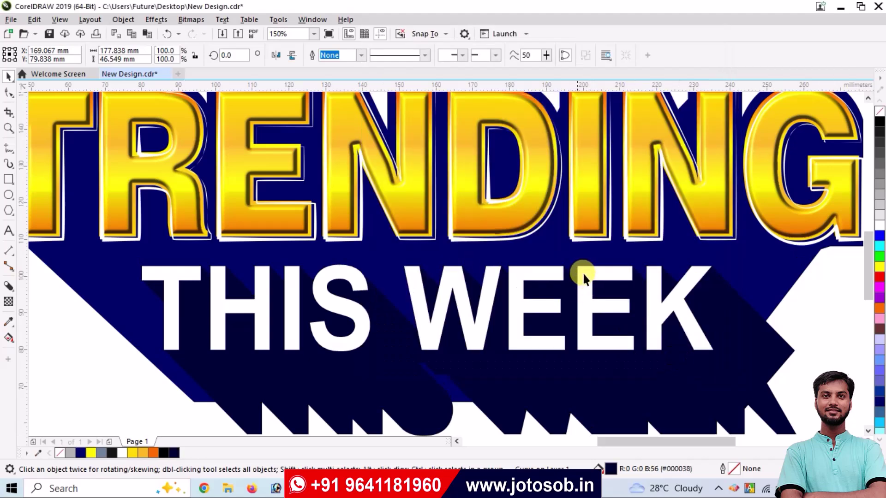
Step: PowerClip the dark THIS WEEK shadow inside the navy extruded backing so nothing hangs past its edges
scroll(580, 275, "down", 1)
left_click(730, 358)
left_click(476, 333)
scroll(477, 334, "up", 1)
right_click(476, 334)
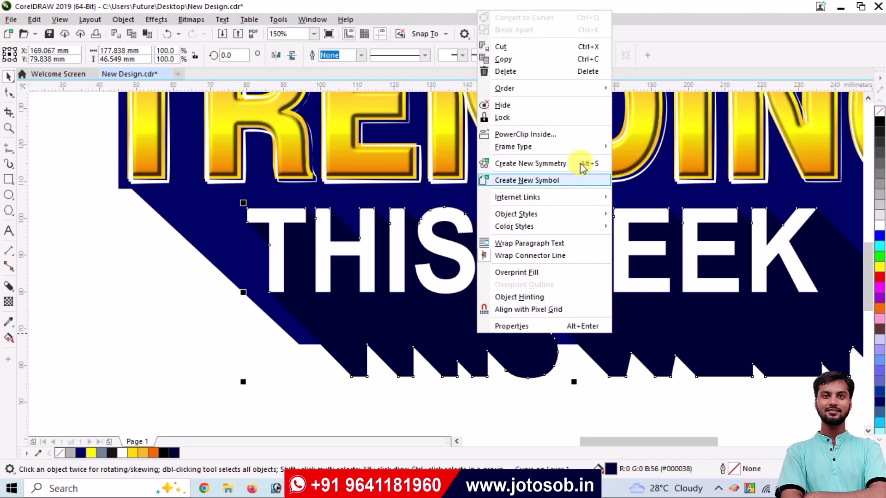
left_click(523, 134)
left_click(231, 234)
left_click(267, 364)
Step: Create a page-sized 297 × 210 mm rectangle behind the title and fill it with turquoise #00CED1
scroll(438, 344, "down", 1)
scroll(503, 343, "down", 1)
double_click(8, 179)
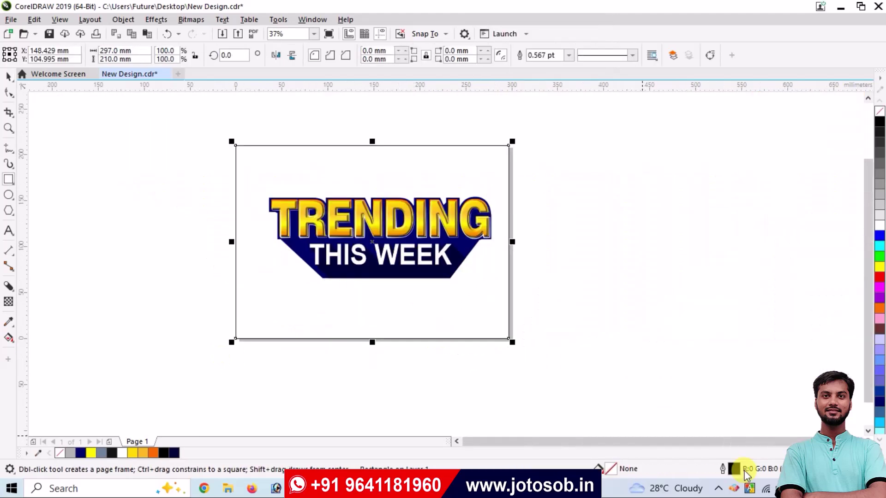
left_click(880, 245)
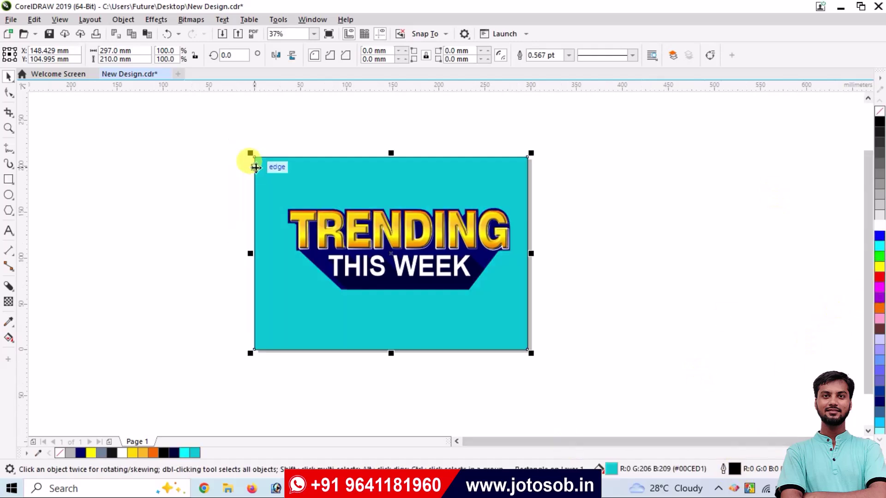
Step: Give the background rectangle an elliptical fountain fill from a white centre to turquoise, extending the gradient slightly past the page edges
key("g")
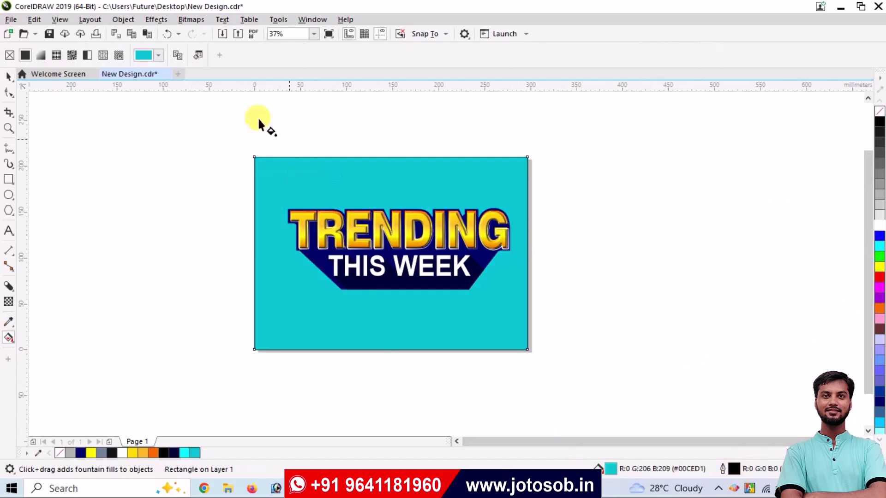
left_click(41, 56)
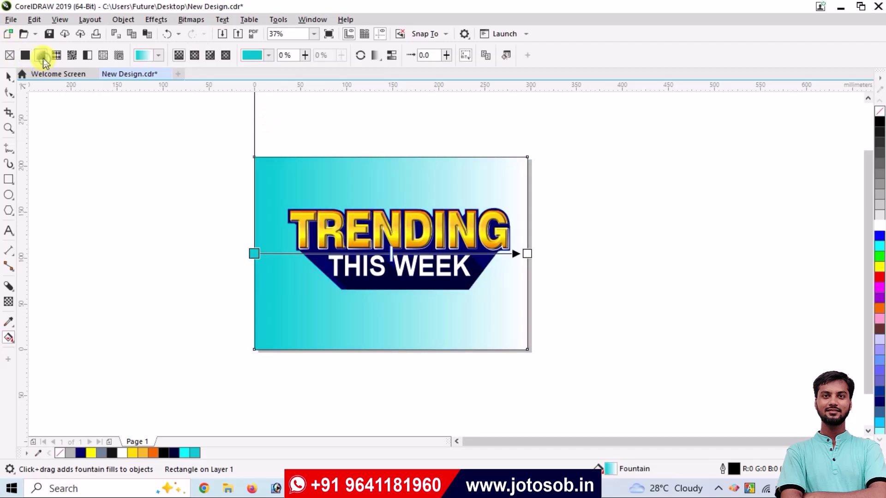
left_click(195, 56)
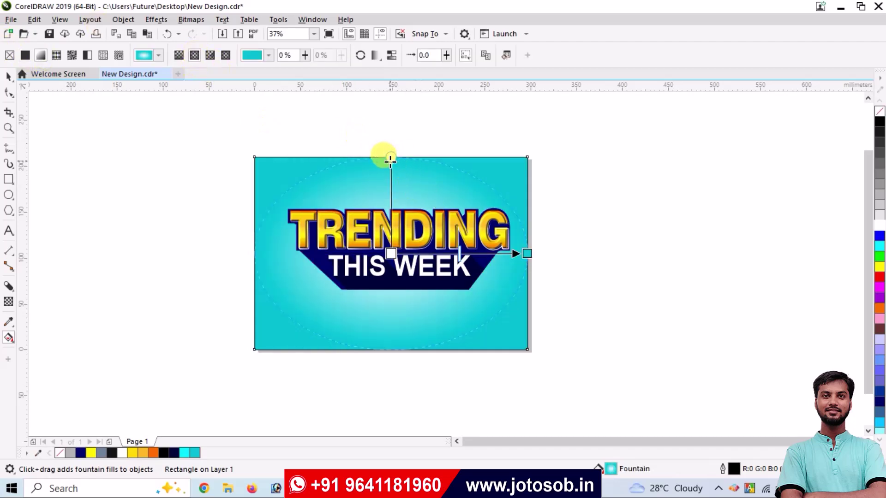
left_click(391, 153)
left_click_drag(391, 141, 391, 141)
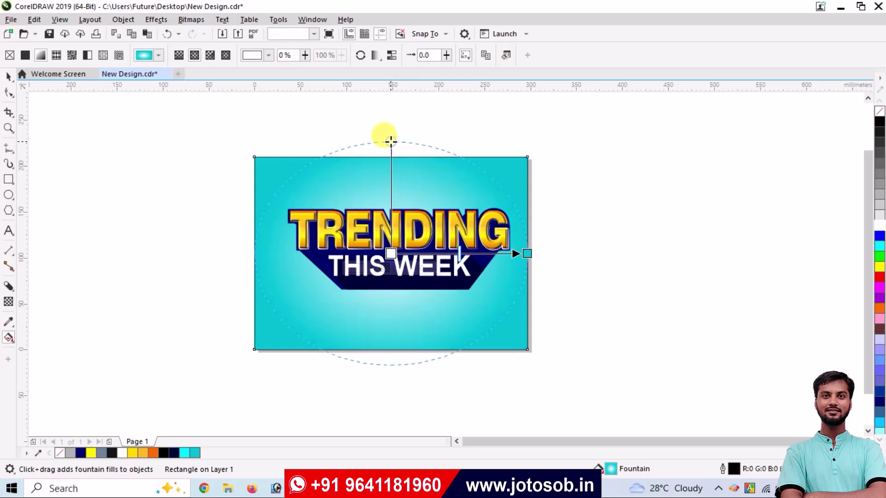
left_click_drag(527, 253, 538, 254)
left_click(8, 76)
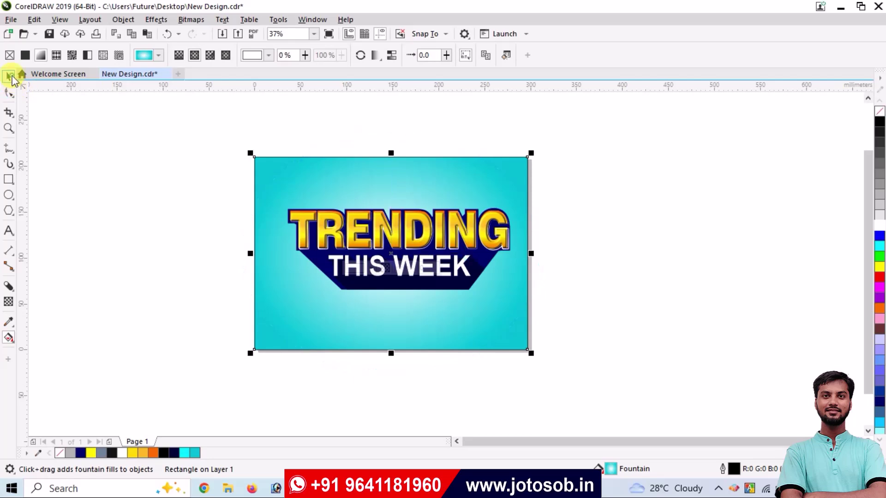
left_click(41, 152)
Step: Make a vertically mirrored copy of the grouped title and place it directly beneath the original as a reflection
left_click(352, 215)
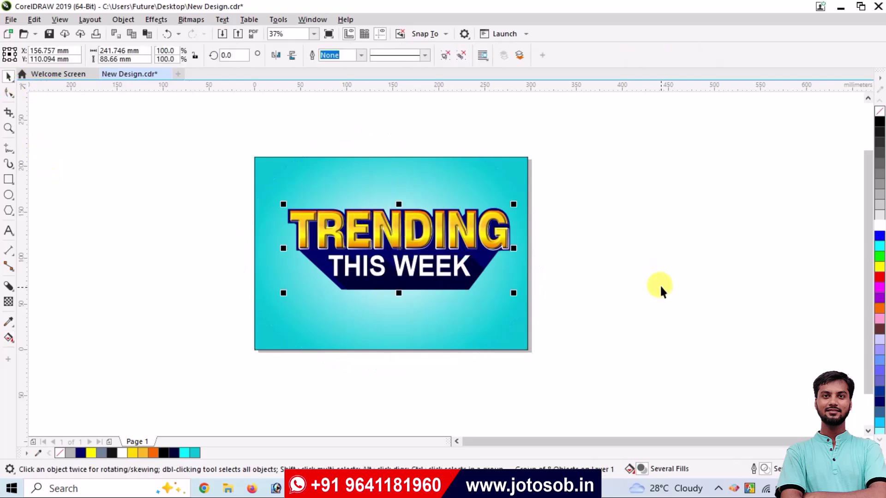
left_click_drag(397, 203, 393, 329)
mouse_move(411, 205)
left_mouse_down()
mouse_move(413, 374)
mouse_move(406, 190)
left_mouse_up()
Step: Apply a linear fountain transparency at -90° to the mirrored title so it fades out downward
scroll(411, 276, "up", 2)
left_click_drag(407, 289, 403, 260)
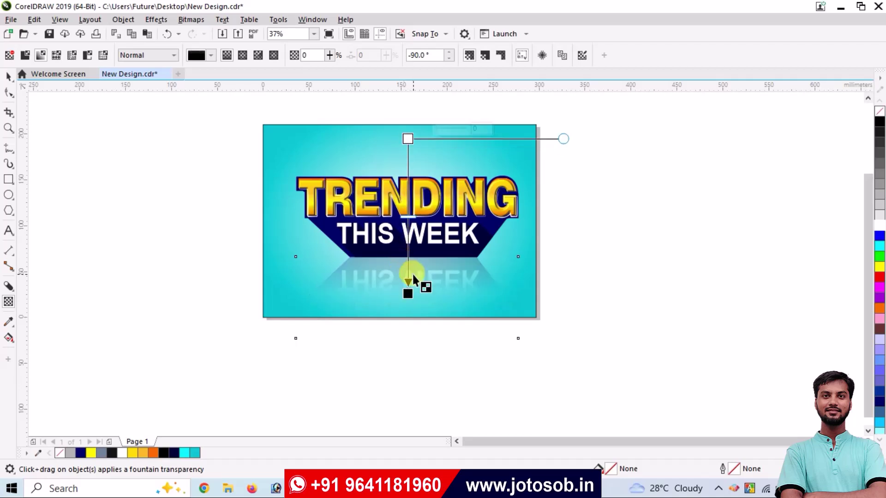
left_click(8, 76)
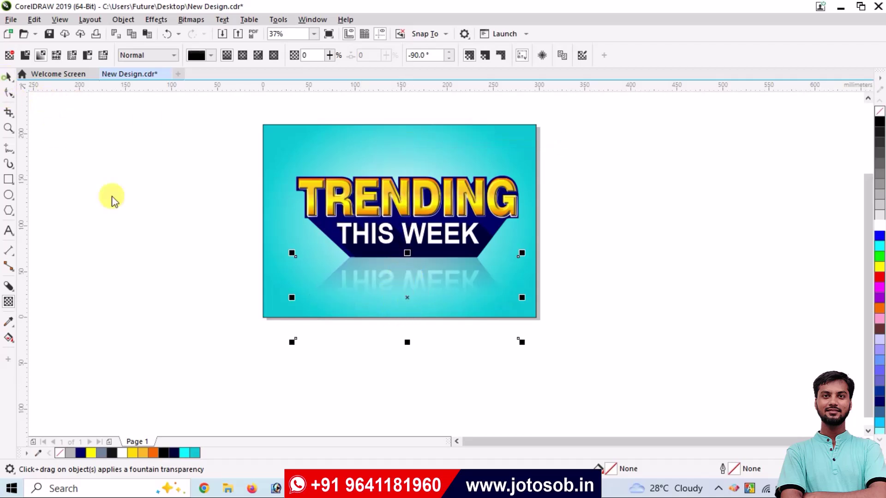